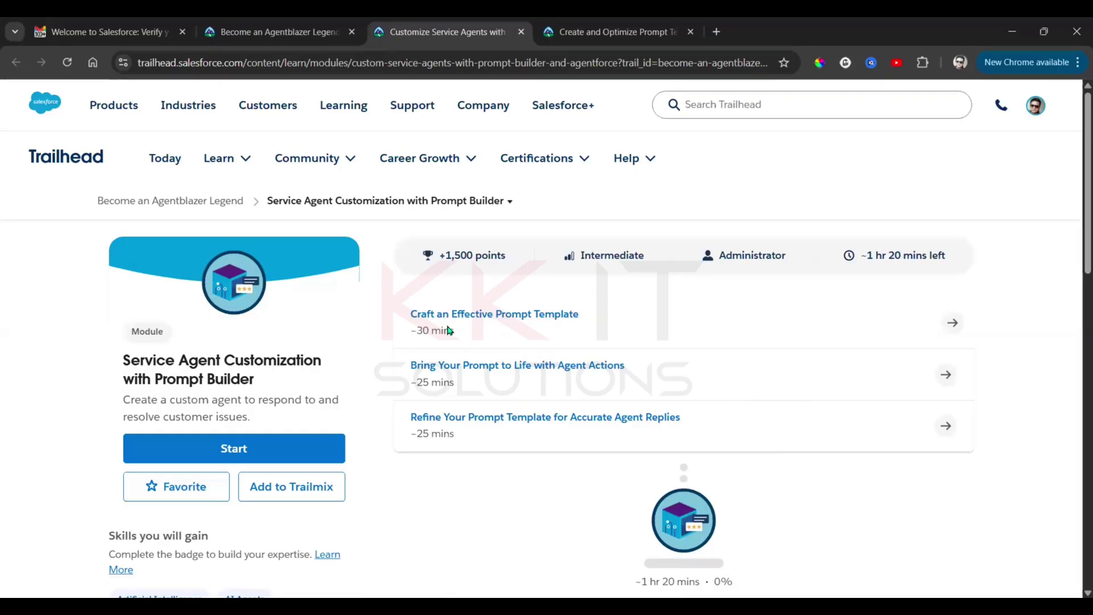
Step: Switch to the 'Create and Optimize Prompt' tab to show the Craft an Effective Prompt Template unit
click(623, 19)
Step: Scroll through the unit to the Hands-on Challenge about a warm, personalized pre-arrival message
scroll(659, 342, down, 5)
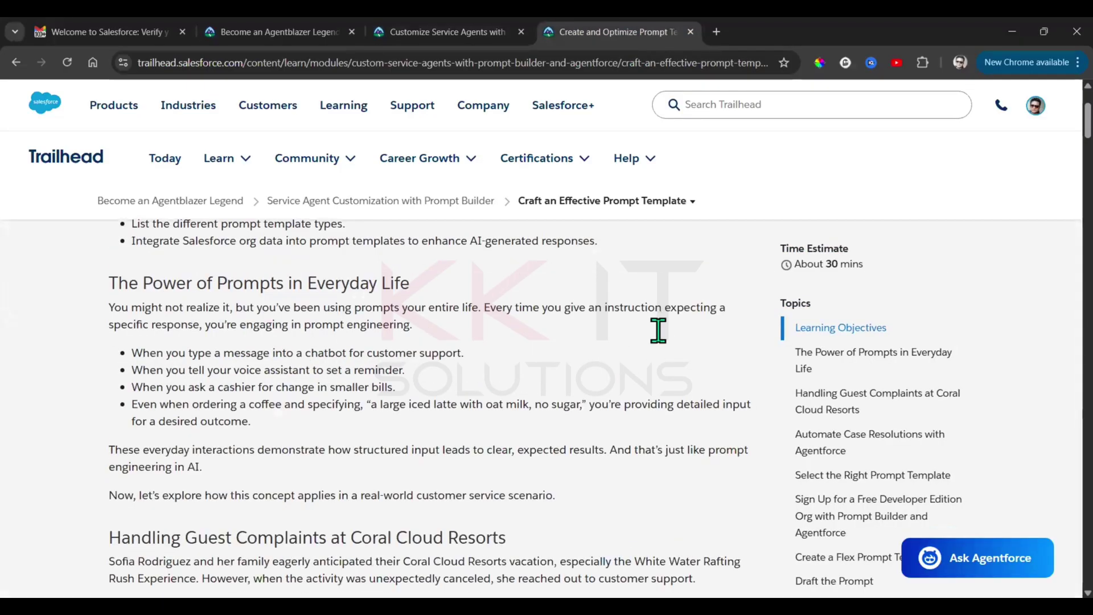
scroll(659, 333, down, 10)
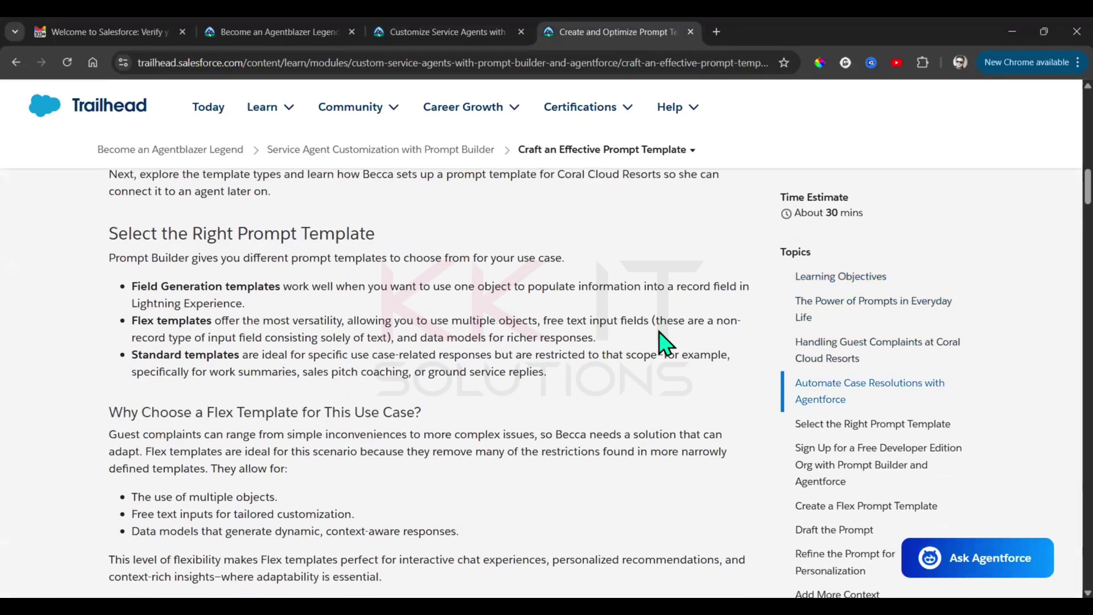
scroll(662, 342, down, 8)
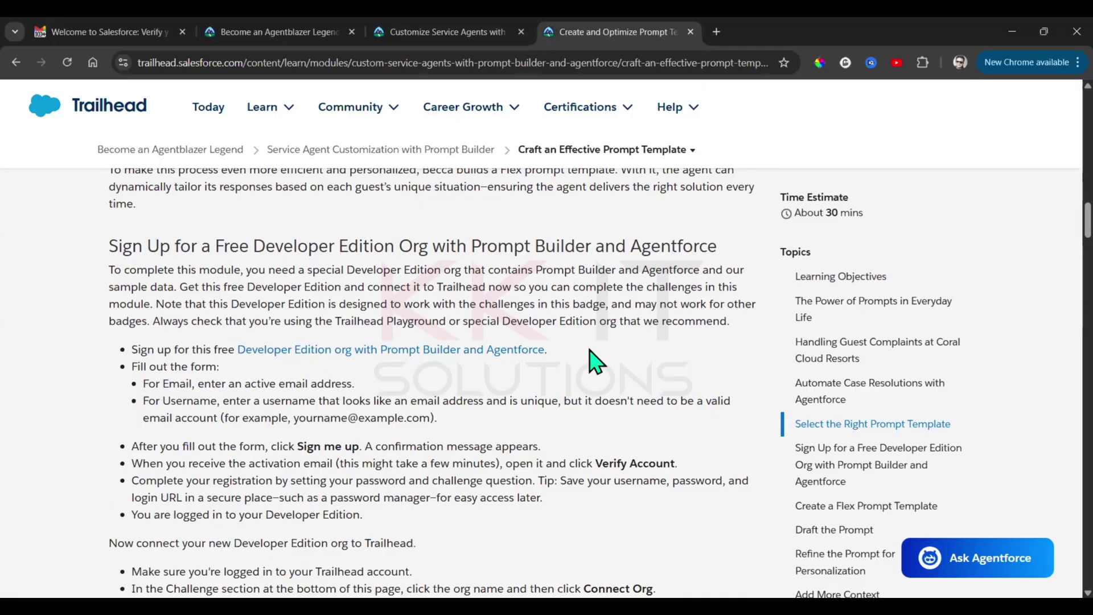
scroll(590, 350, down, 3)
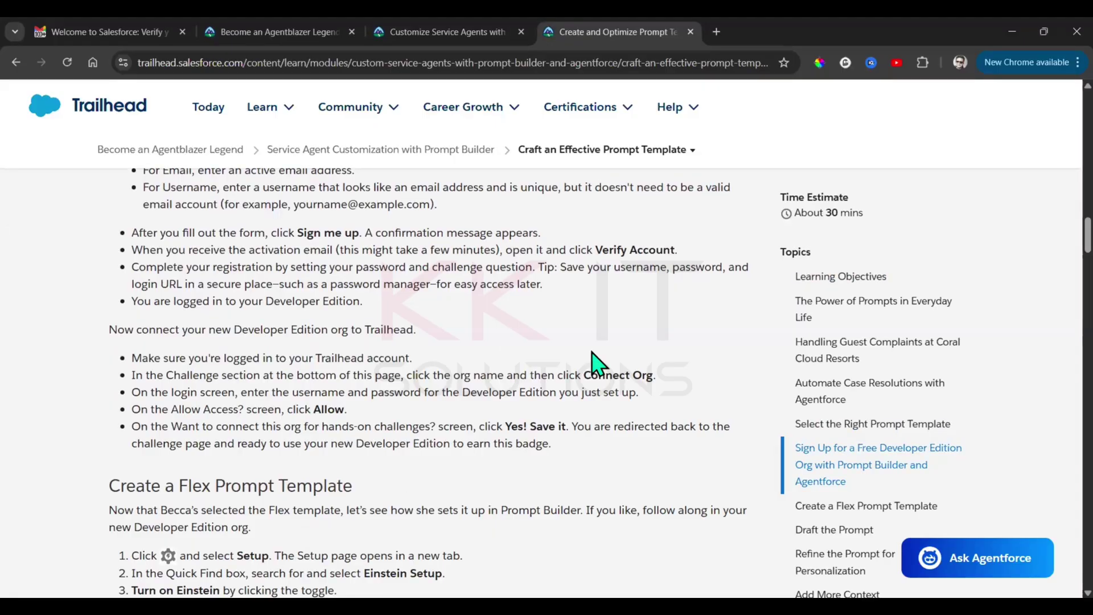
scroll(593, 352, down, 20)
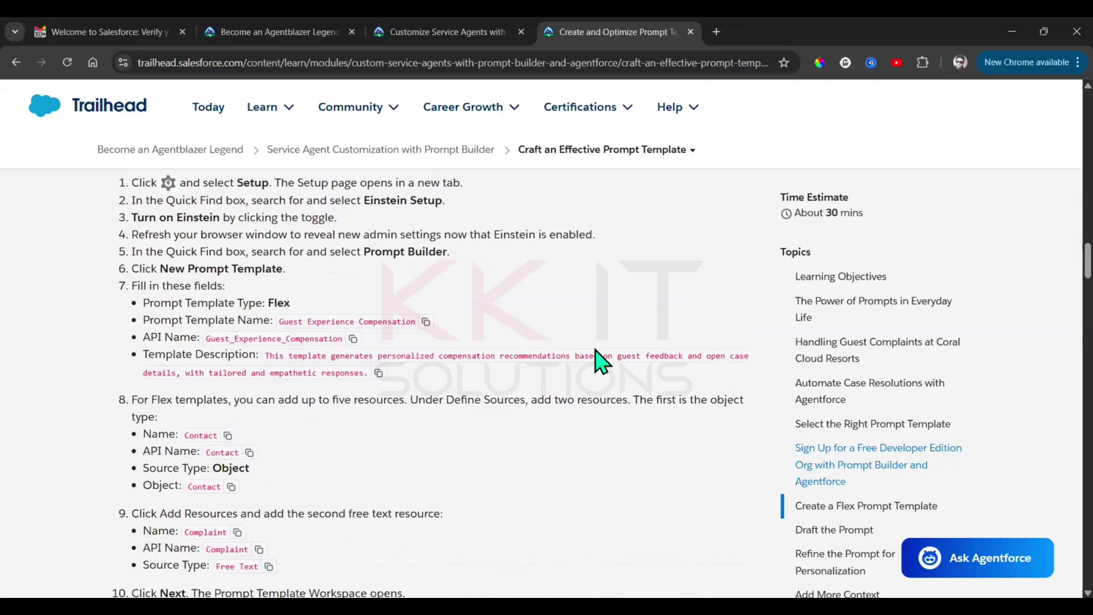
scroll(597, 361, down, 20)
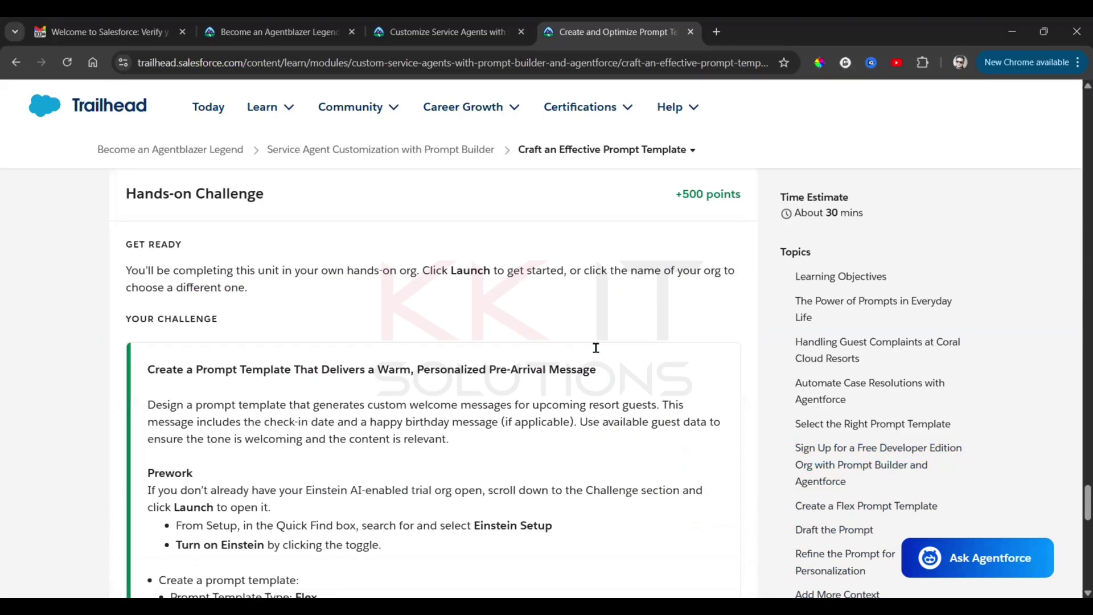
scroll(601, 362, down, 20)
scroll(584, 289, up, 2)
Step: Launch the hands-on Coral Cloud Resort org, allowing notifications and dismissing the incidents announcement
click(682, 342)
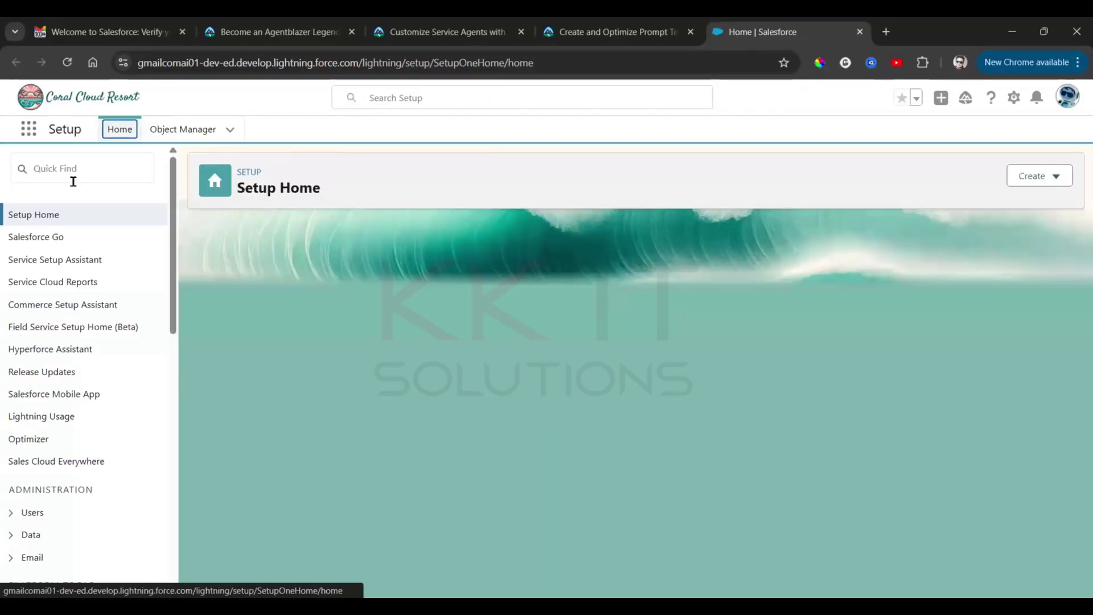
click(66, 173)
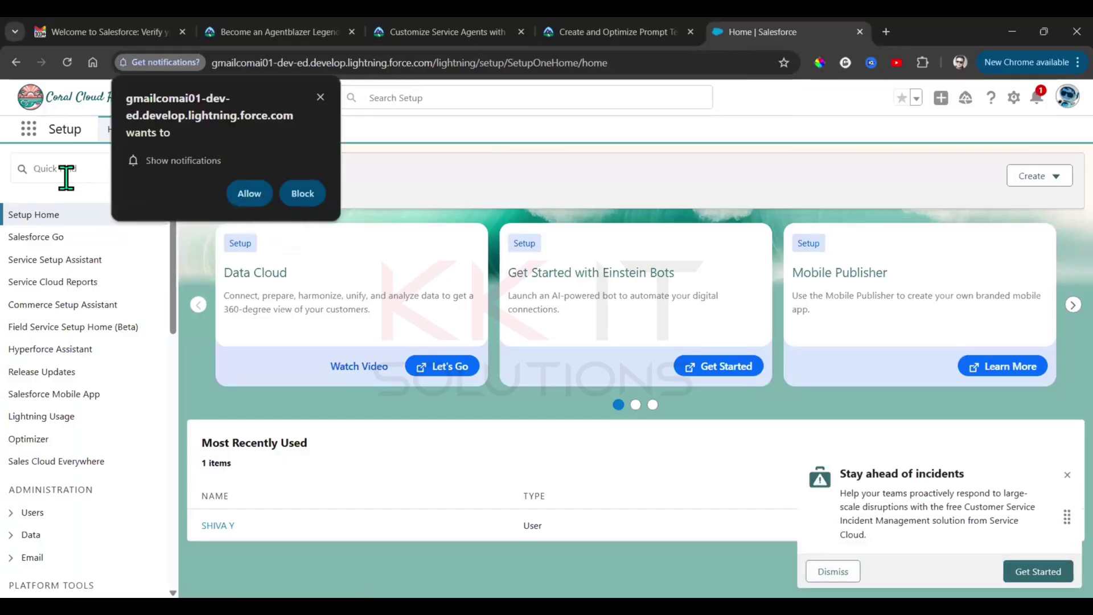
click(250, 192)
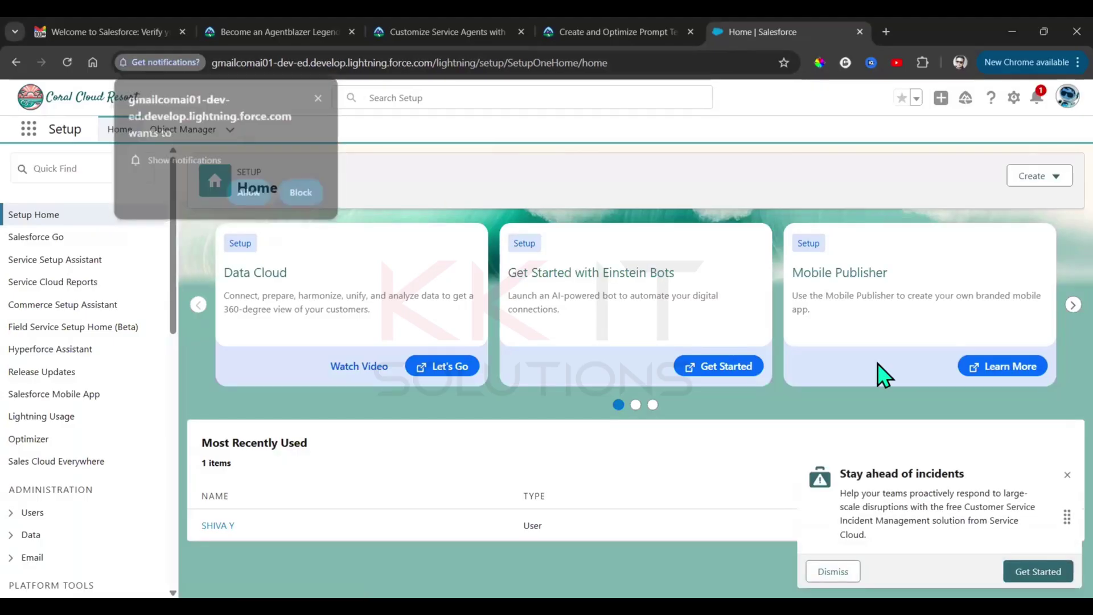
click(1061, 479)
Step: Switch on Turn on Einstein in Einstein Setup, then reload the page
click(113, 175)
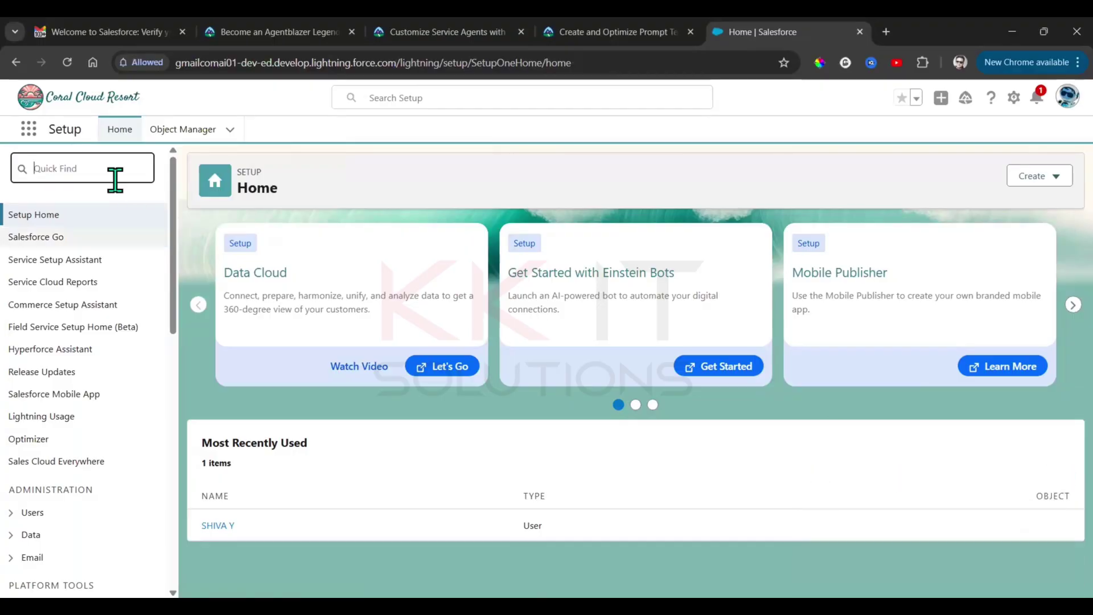
click(115, 174)
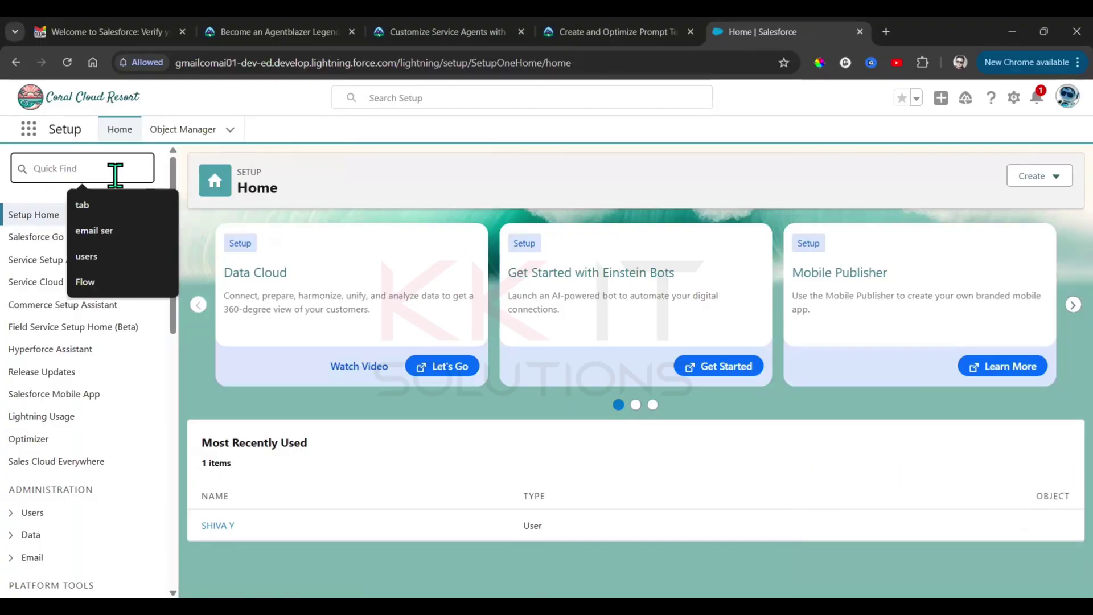
text(Einstein Set)
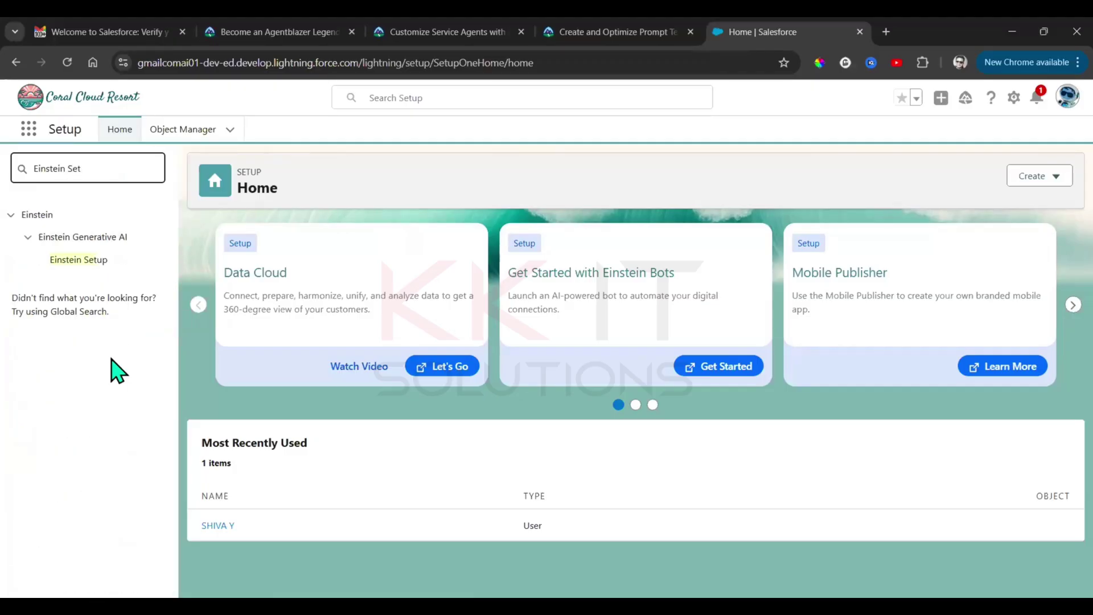
click(94, 261)
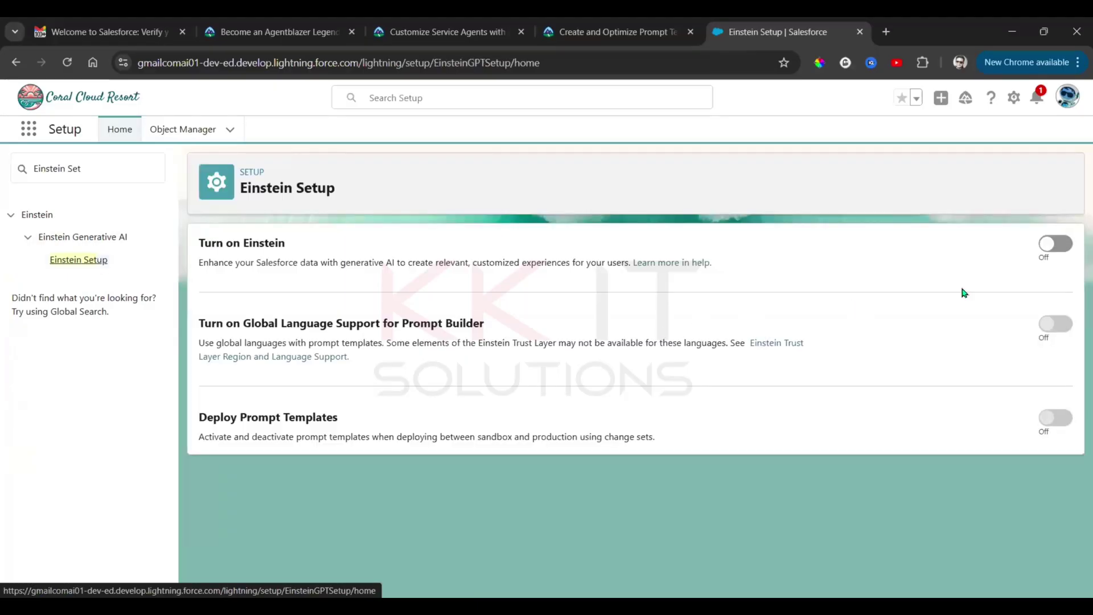
click(1059, 245)
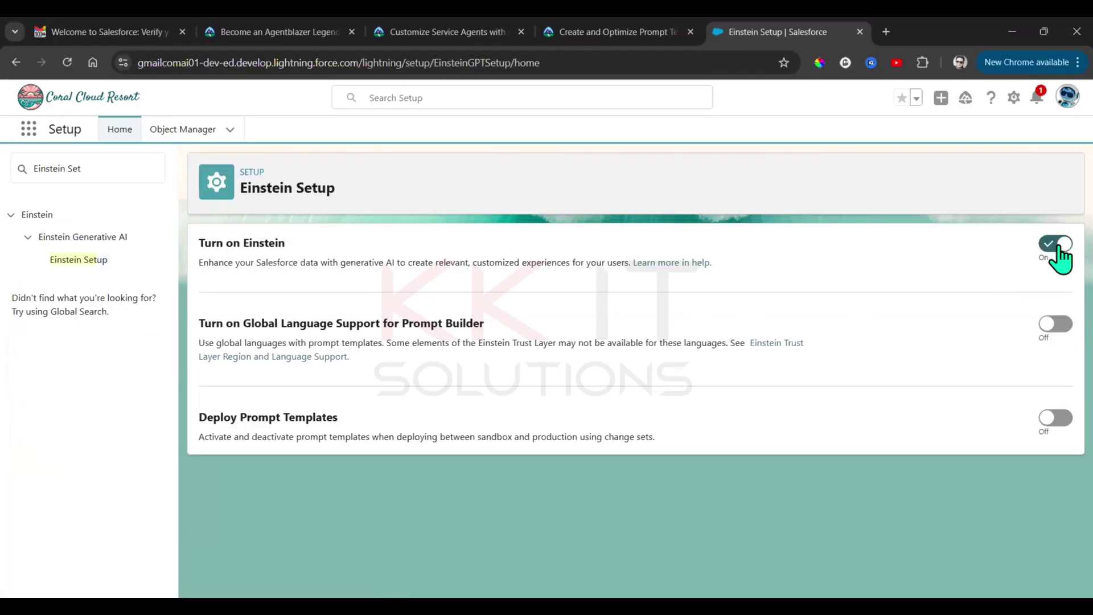
click(63, 167)
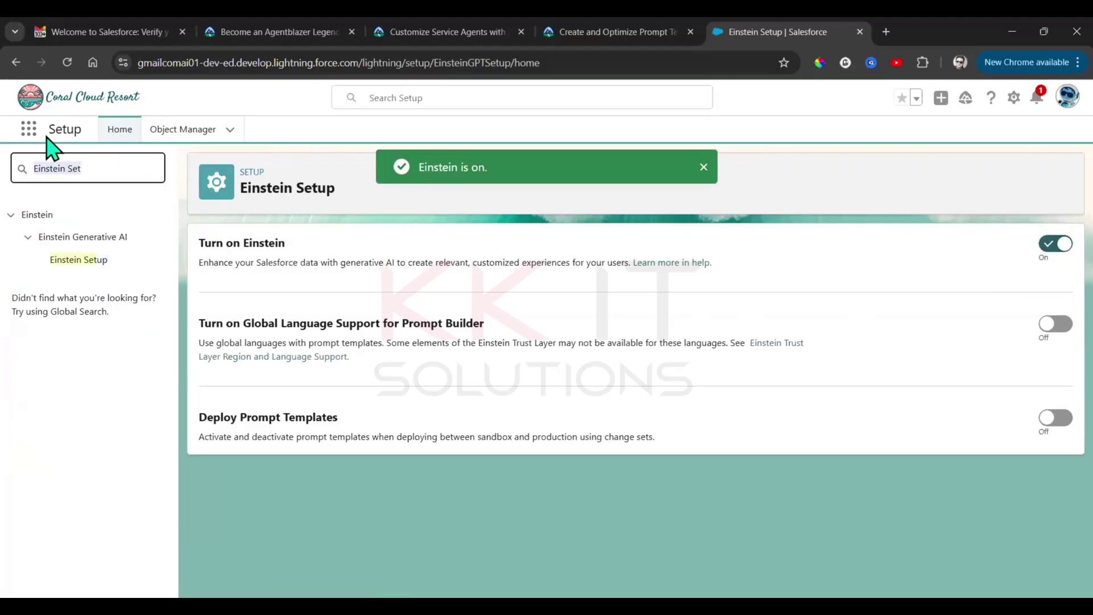
click(68, 63)
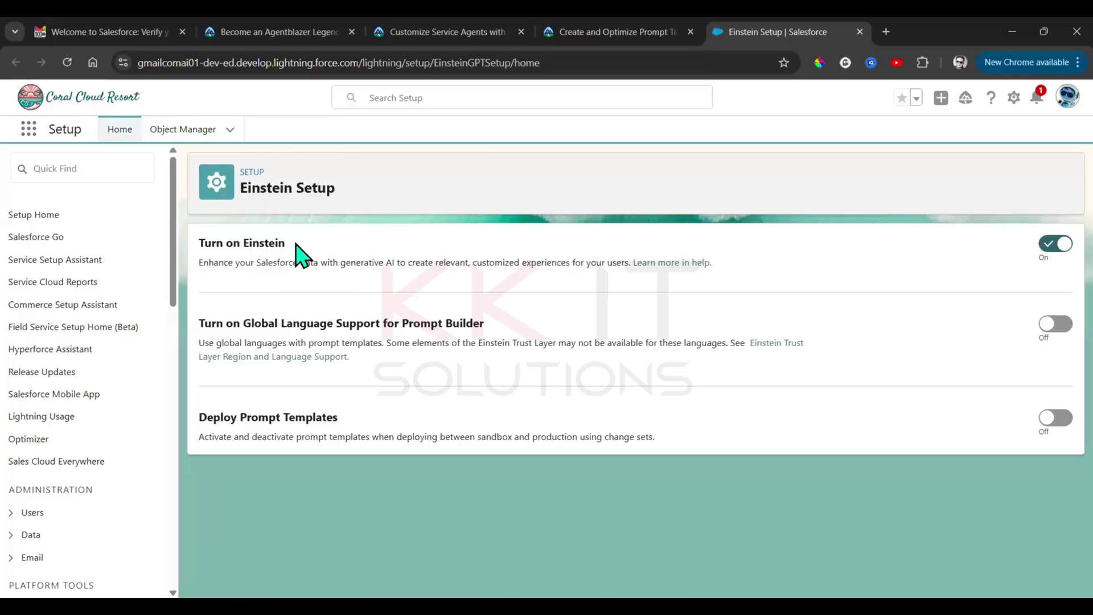
Step: Turn on Agentforce and the Agentforce (Default) Agent on the Agentforce Agents page, then return to the lesson
click(97, 169)
text(Agent)
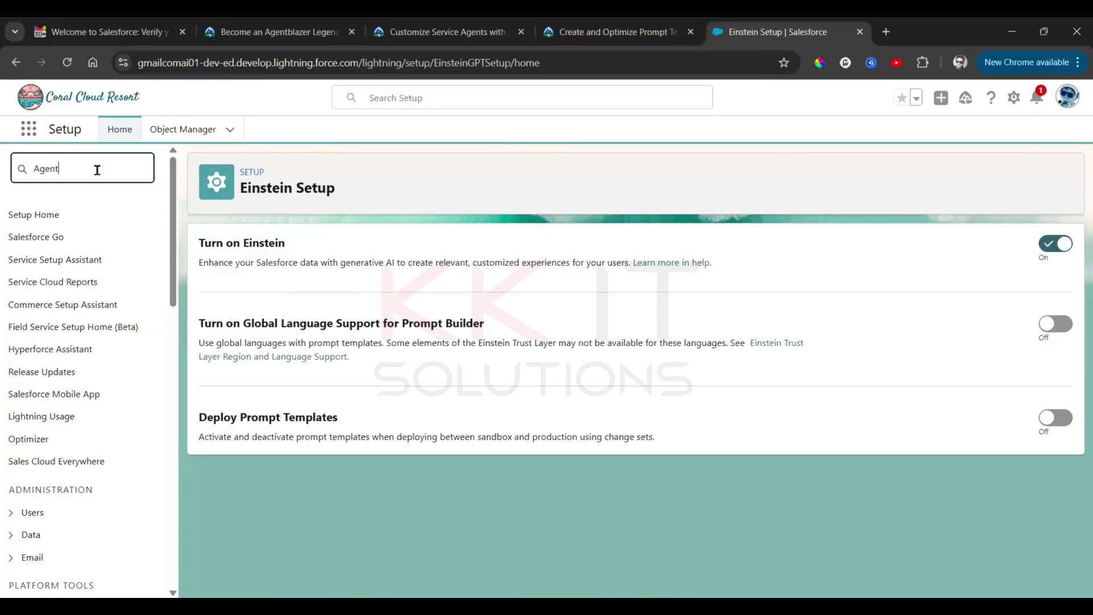
text(force a)
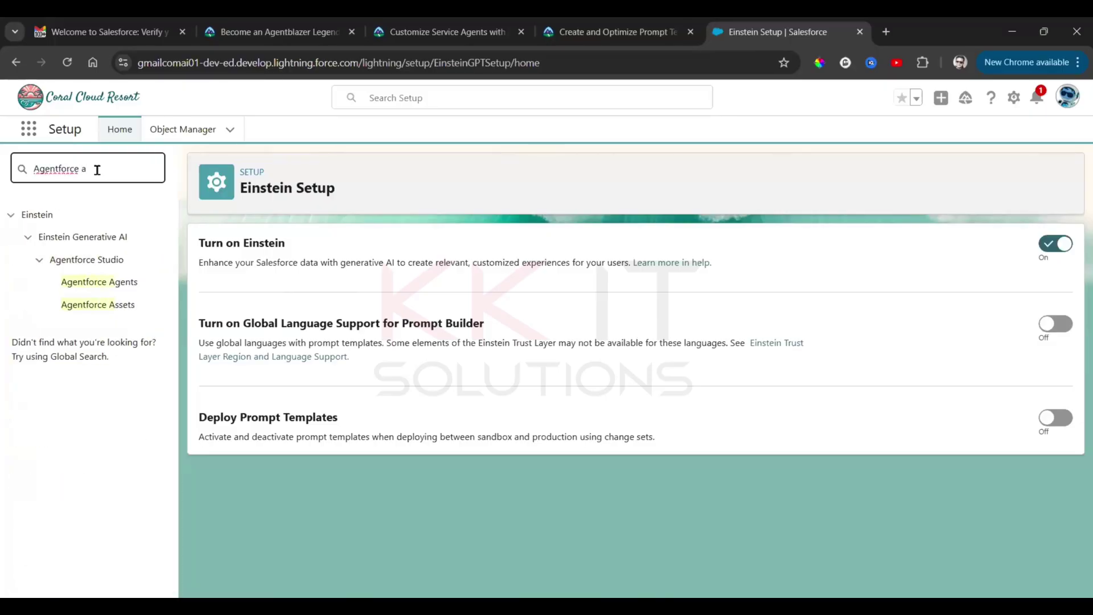
click(126, 283)
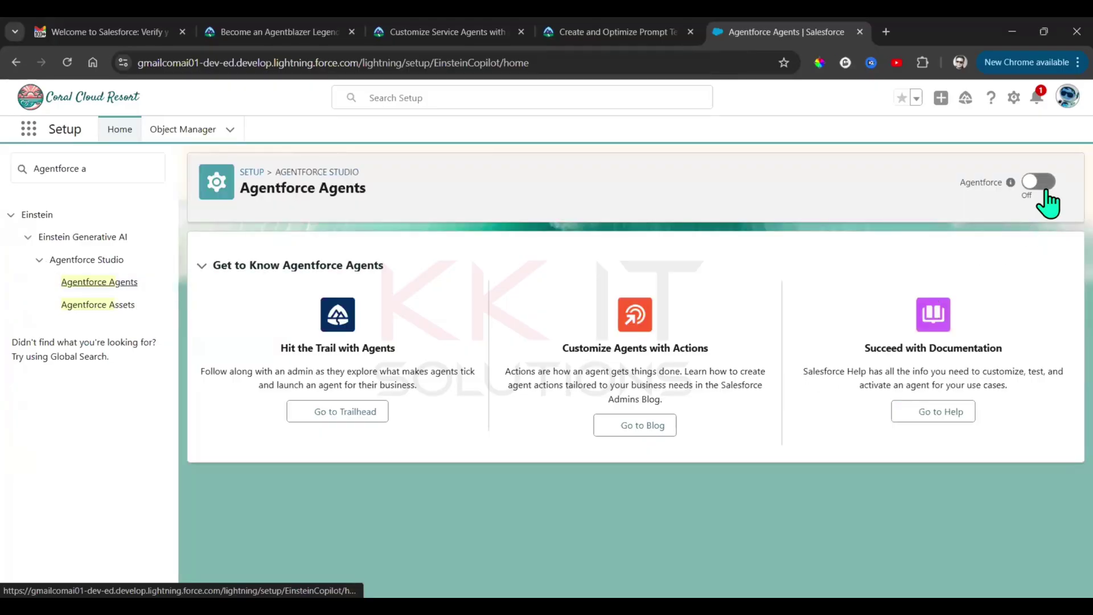
click(1044, 191)
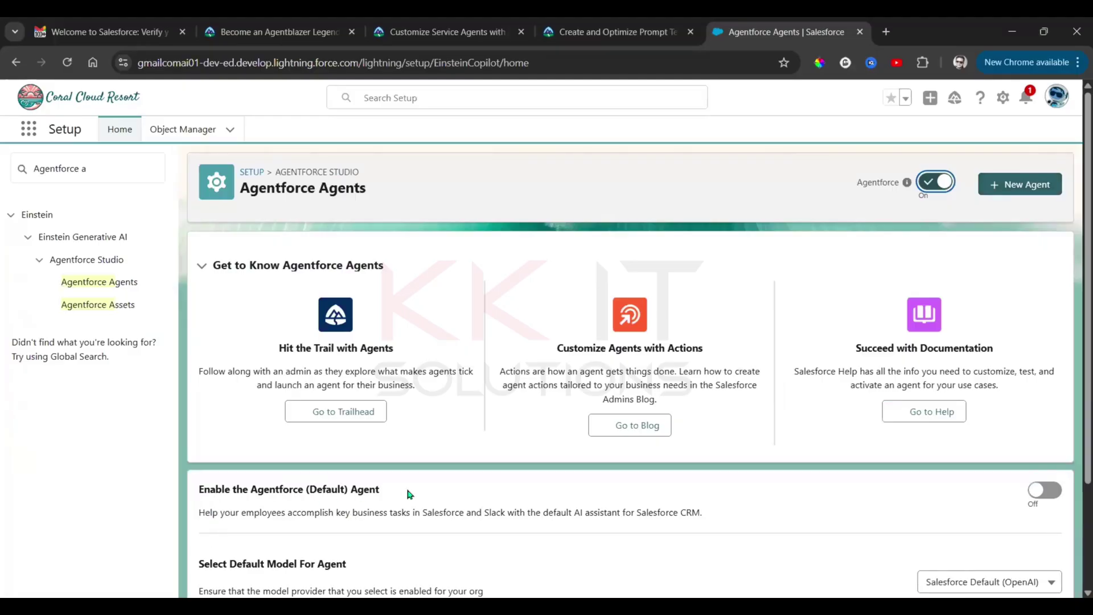
click(1045, 491)
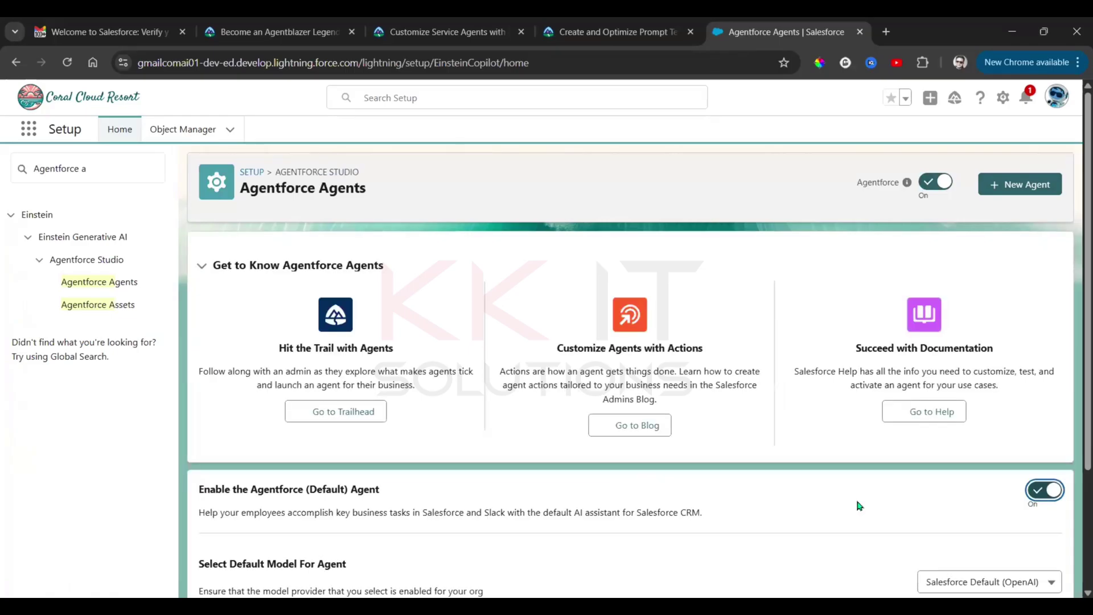
click(579, 25)
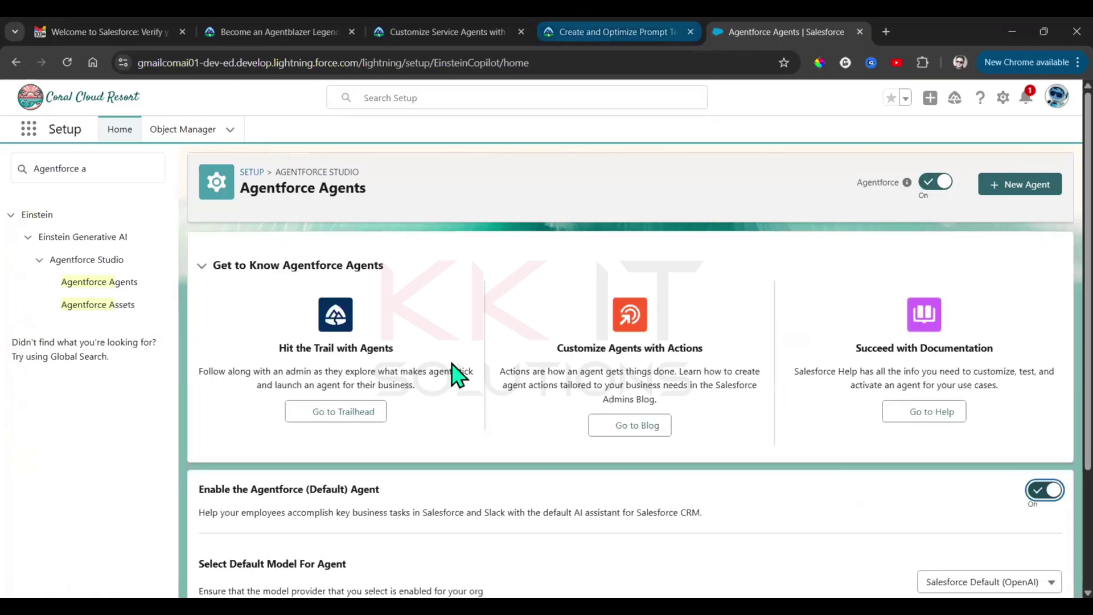
Step: Read the challenge requirements: Flex template 'Pre-Arrival Guest Welcome', Contact source, placeholders to replace
scroll(570, 376, up, 15)
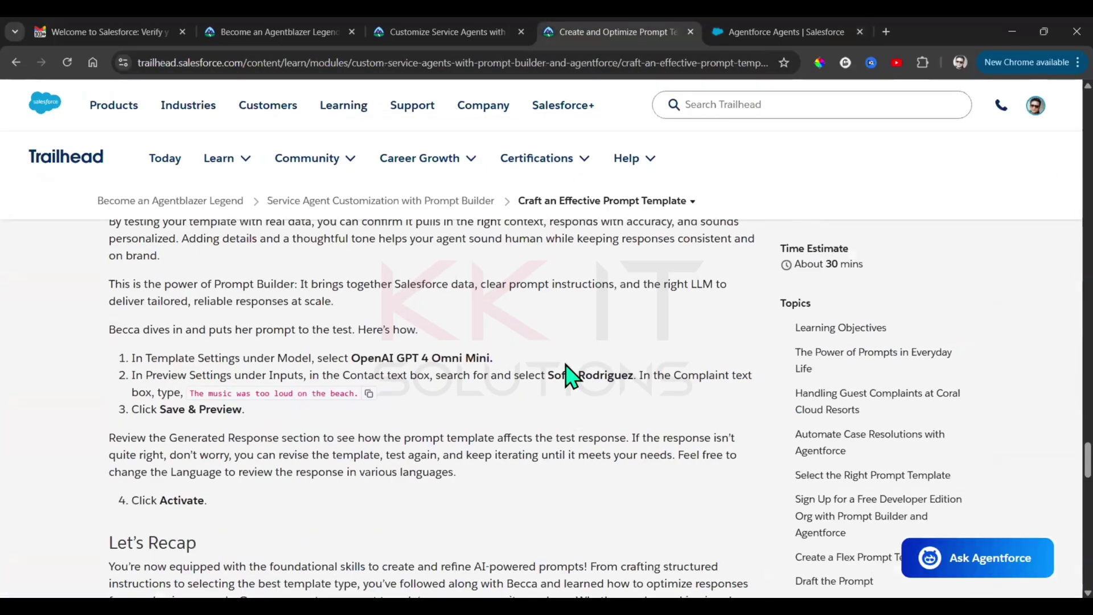
scroll(570, 376, up, 8)
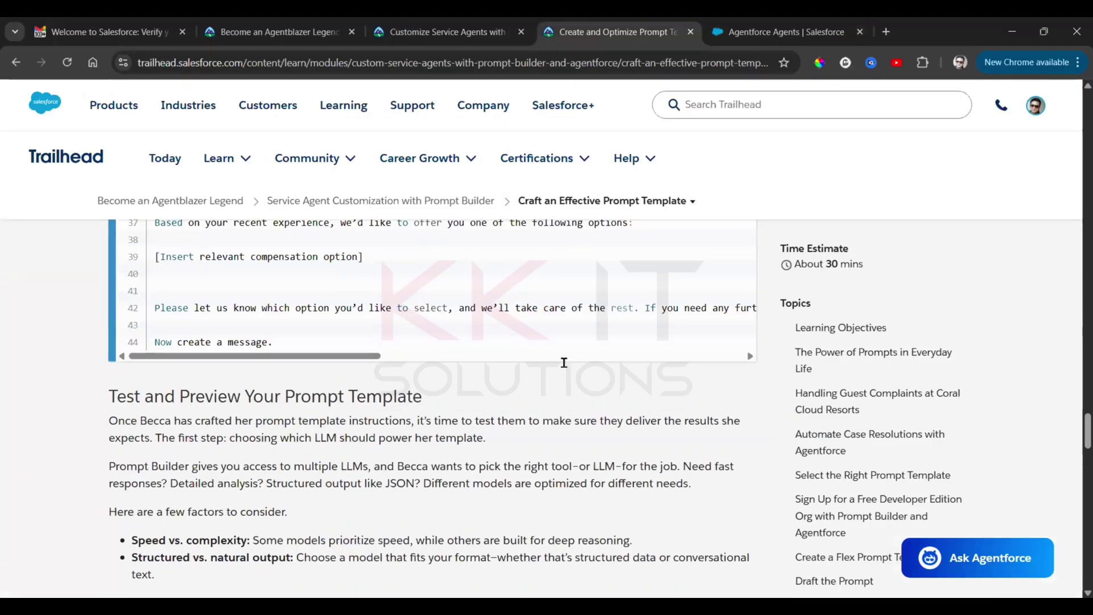
scroll(570, 375, up, 6)
scroll(569, 376, up, 6)
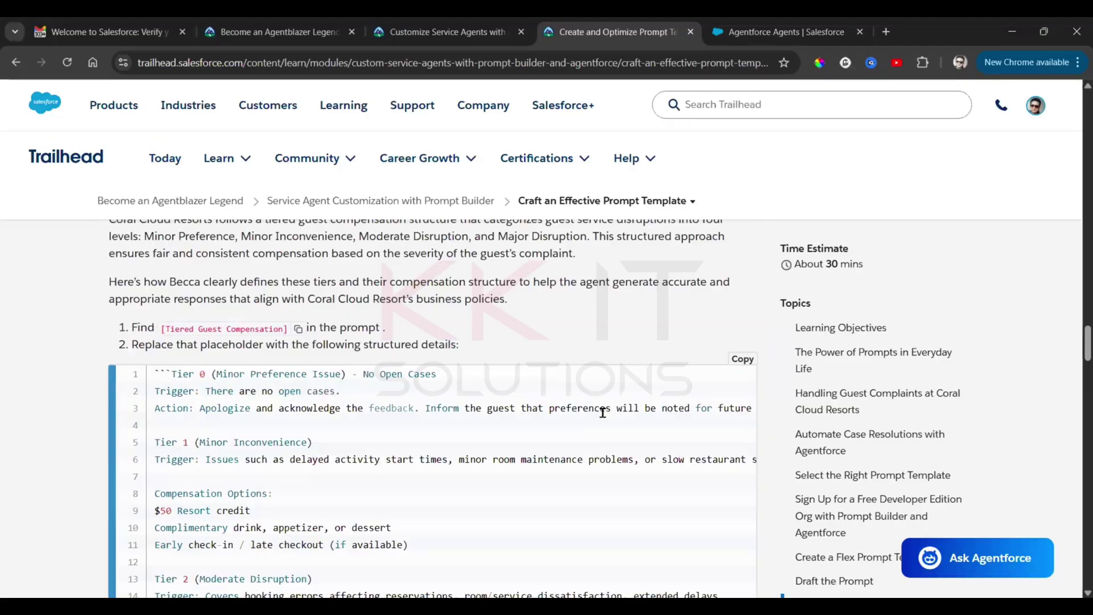
scroll(603, 413, up, 20)
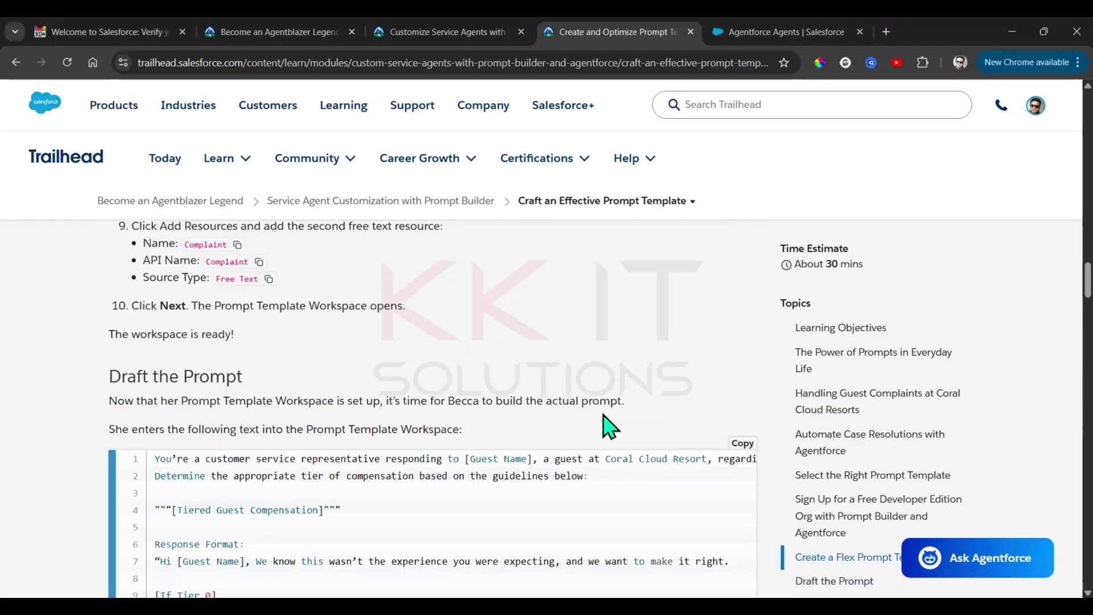
scroll(609, 428, up, 15)
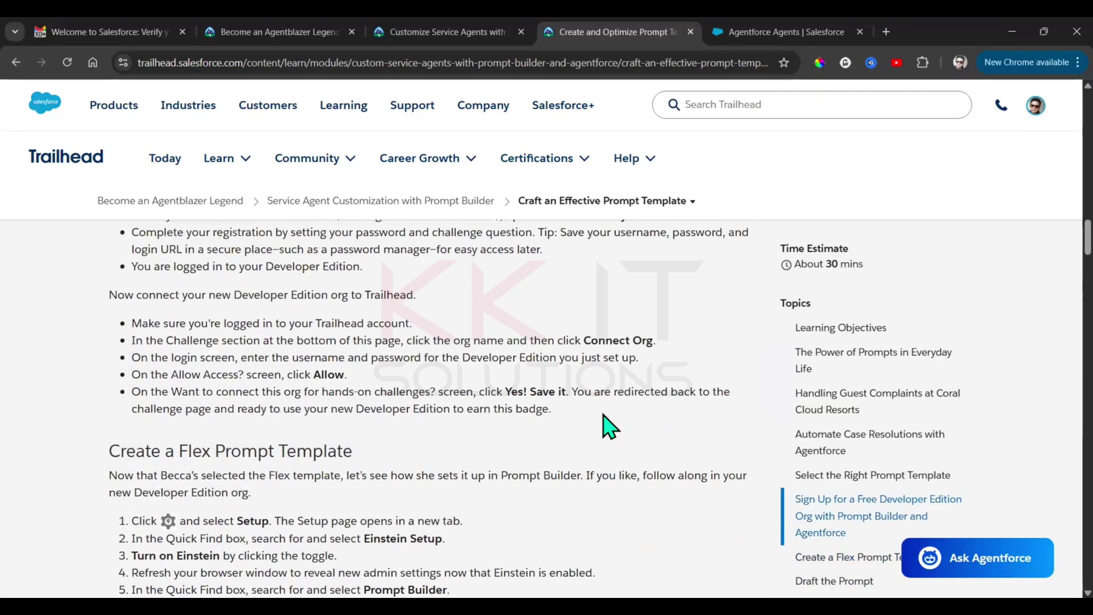
scroll(613, 429, down, 12)
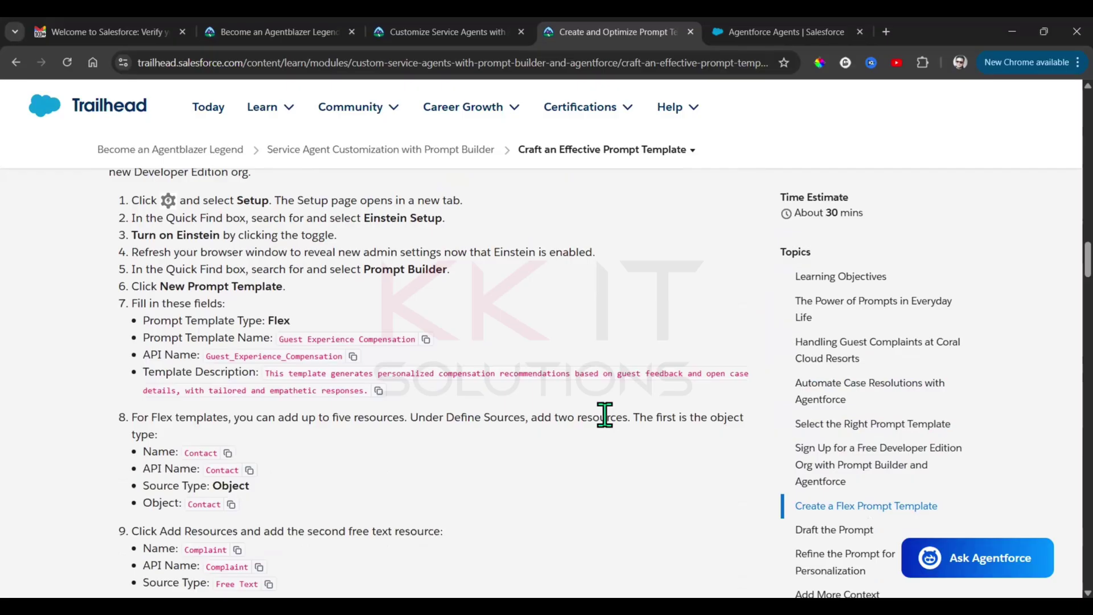
scroll(605, 415, down, 15)
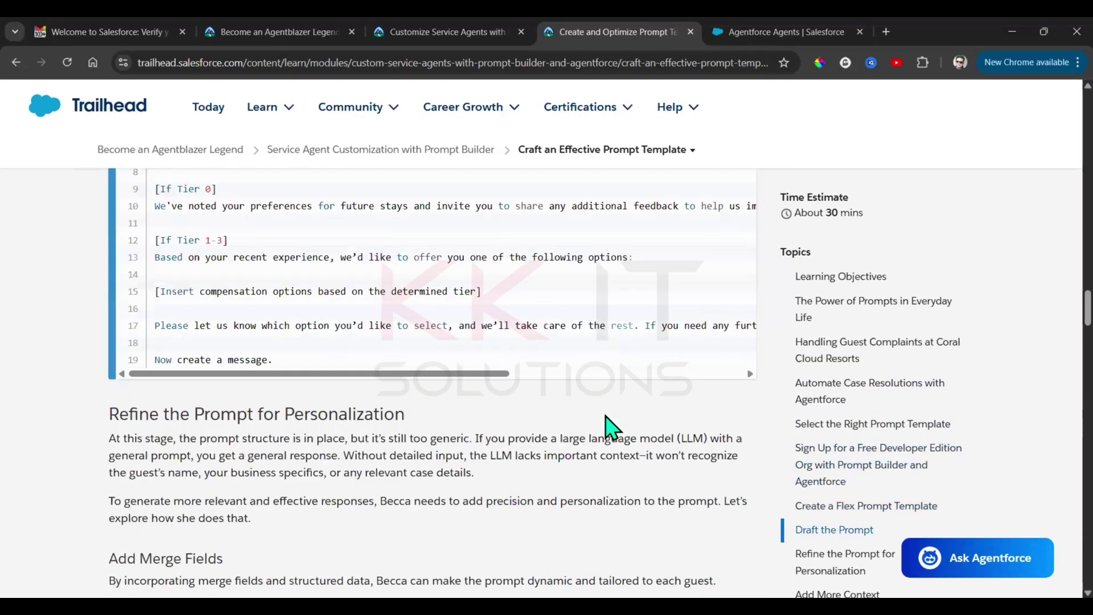
scroll(612, 427, down, 5)
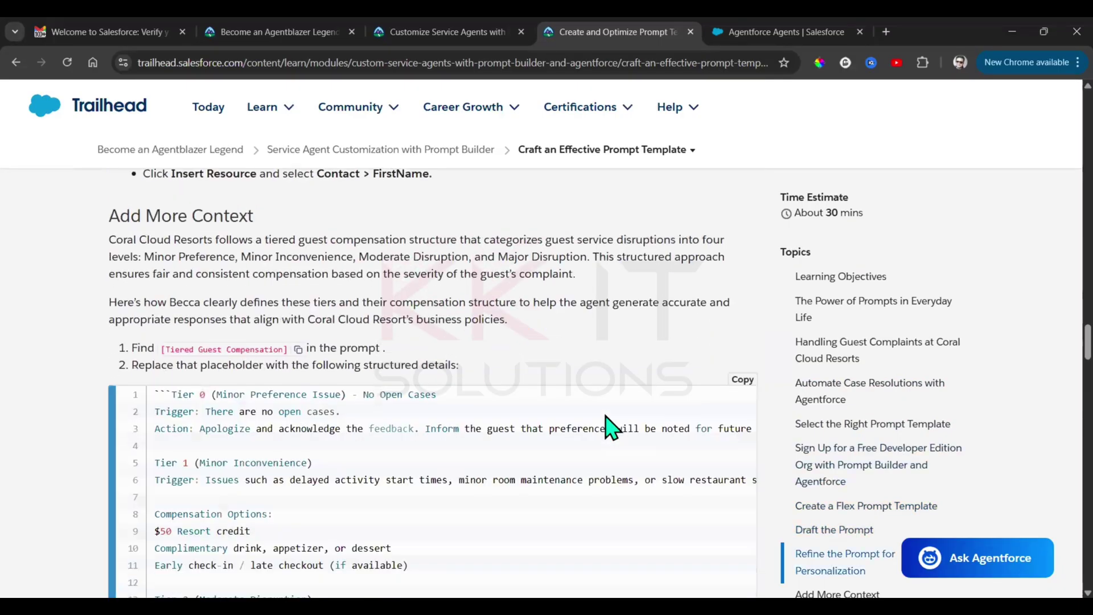
scroll(613, 427, down, 20)
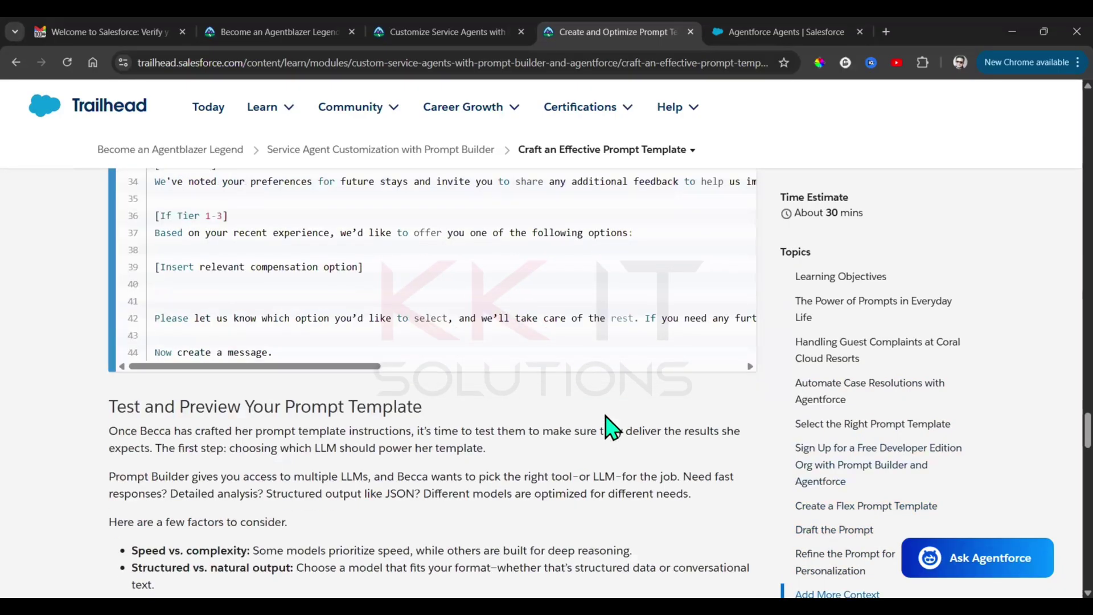
scroll(612, 427, down, 2)
scroll(612, 427, down, 12)
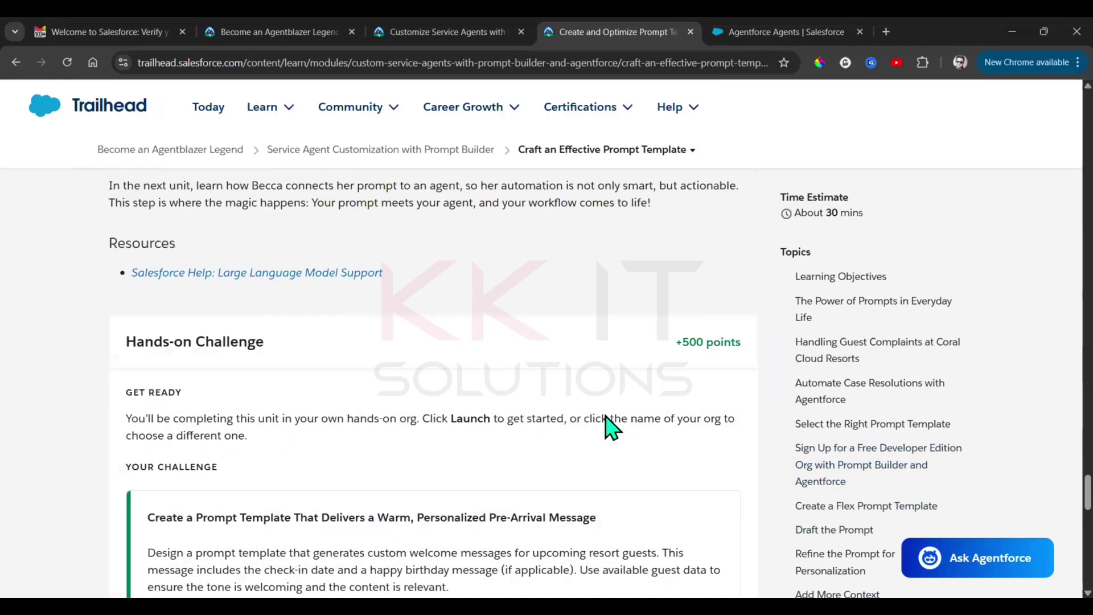
scroll(612, 428, down, 5)
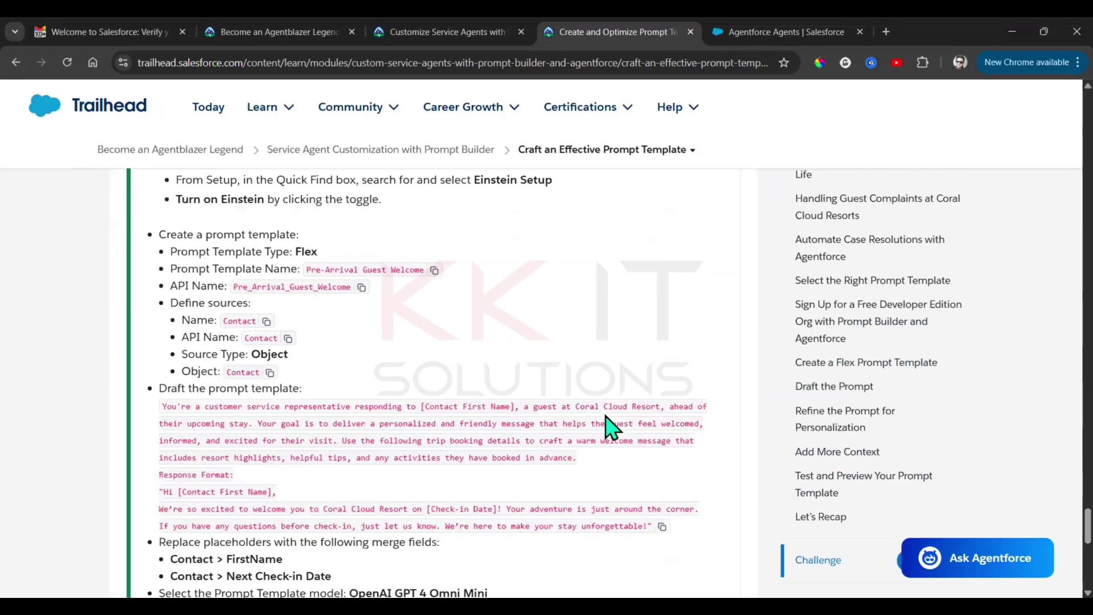
Step: Open Prompt Builder through Quick Find and start a new prompt template
click(775, 32)
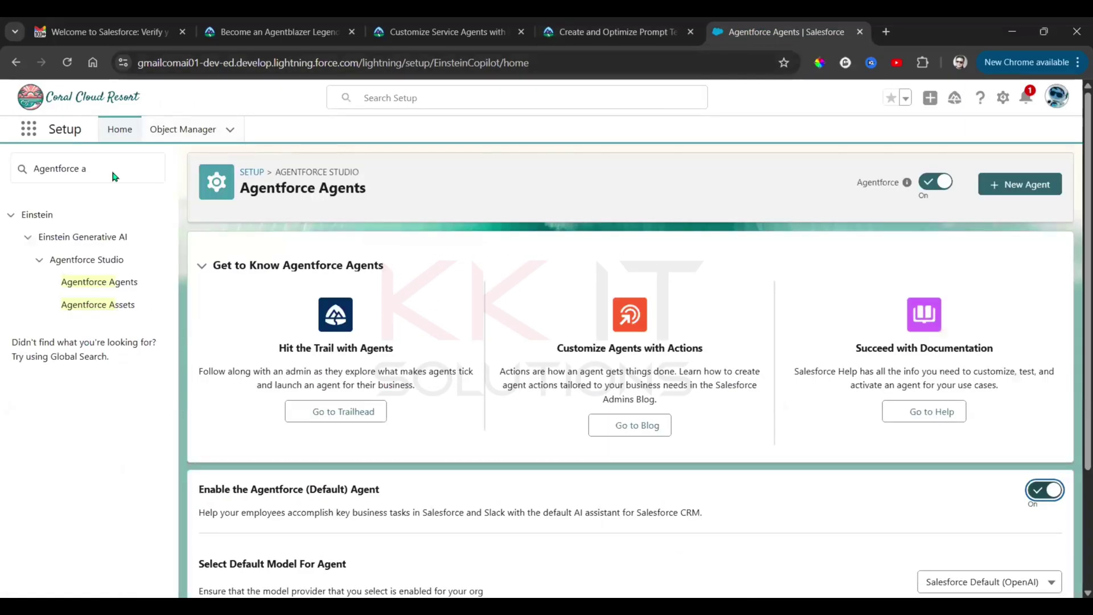
click(12, 169)
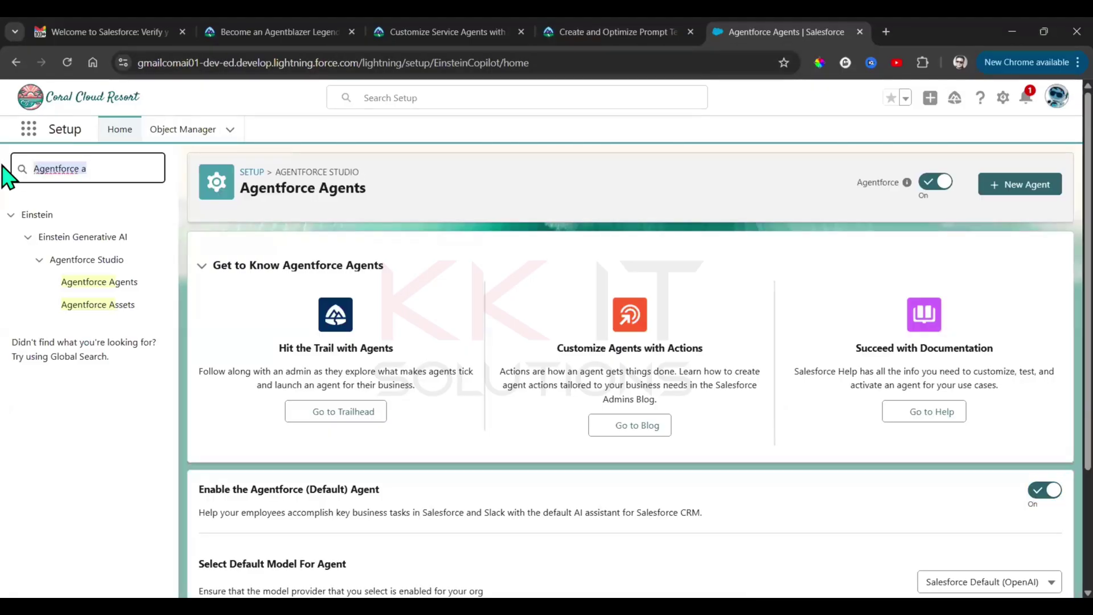
text(Pr)
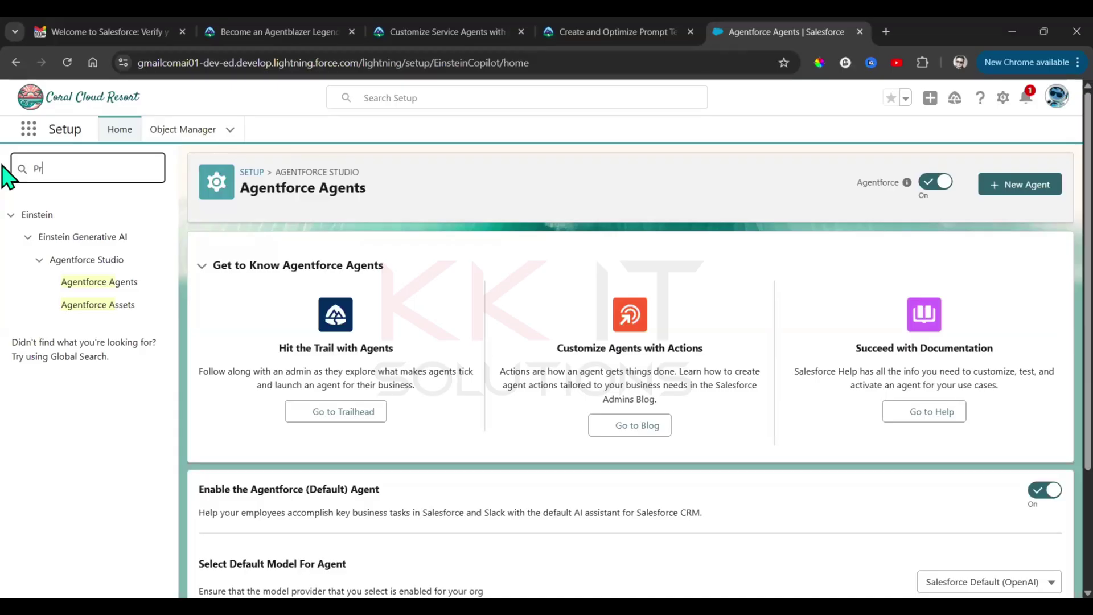
text(ompt buil)
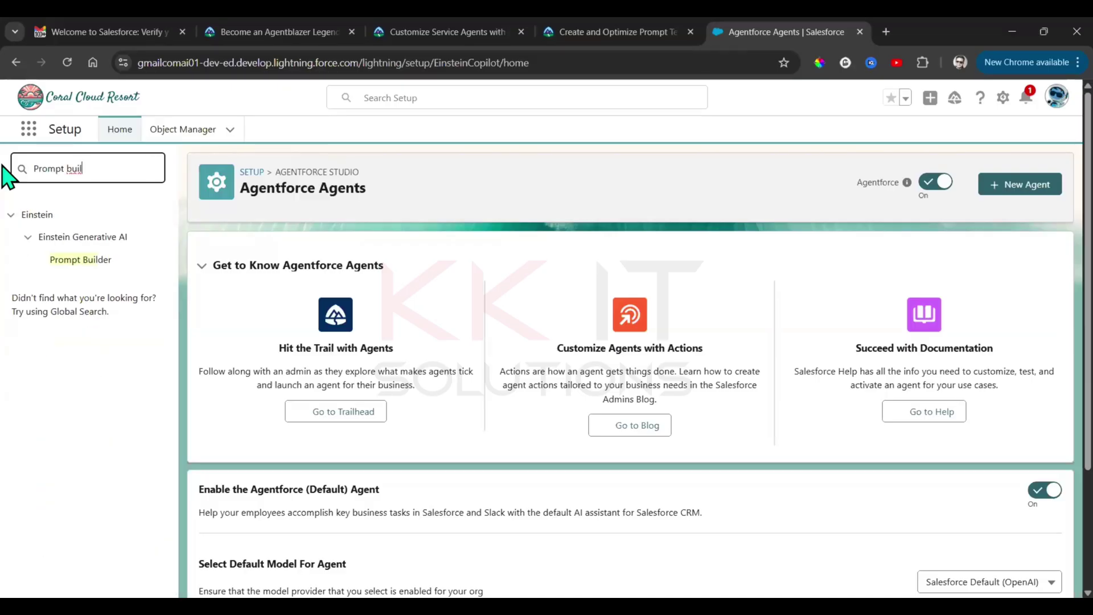
click(85, 261)
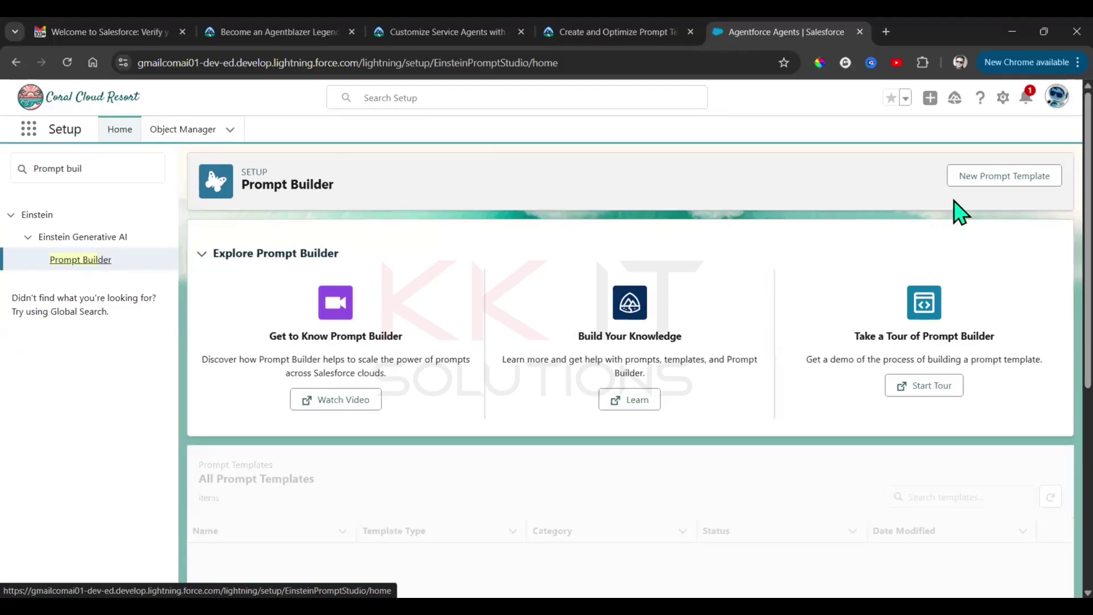
click(983, 184)
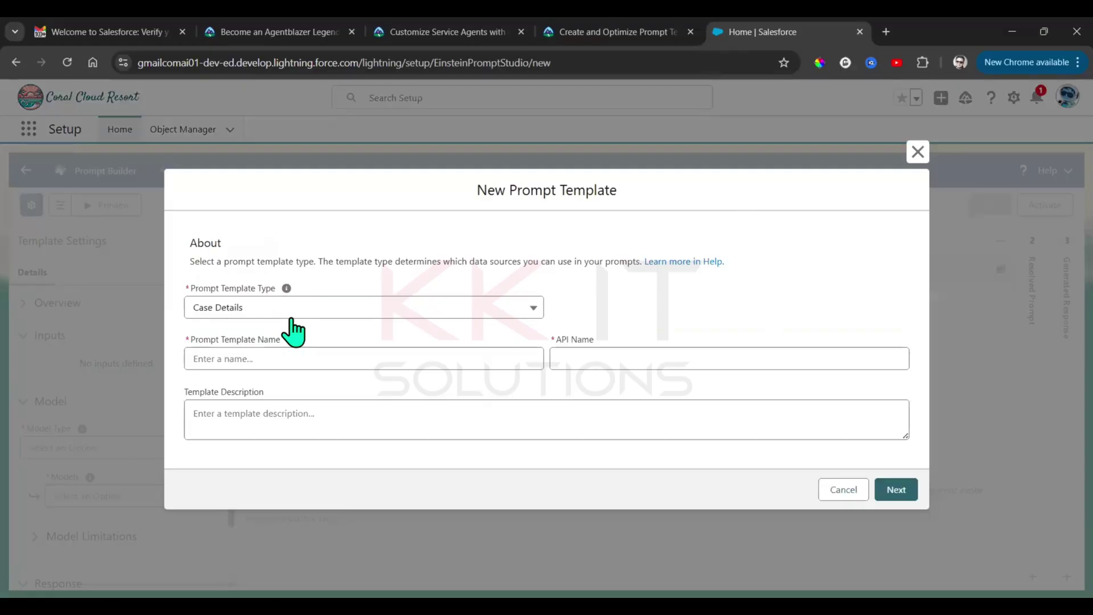
Step: Make it a Flex template named 'Pre-Arrival Guest Welcome' with API name Pre_Arrival_Guest_Welcome
click(599, 23)
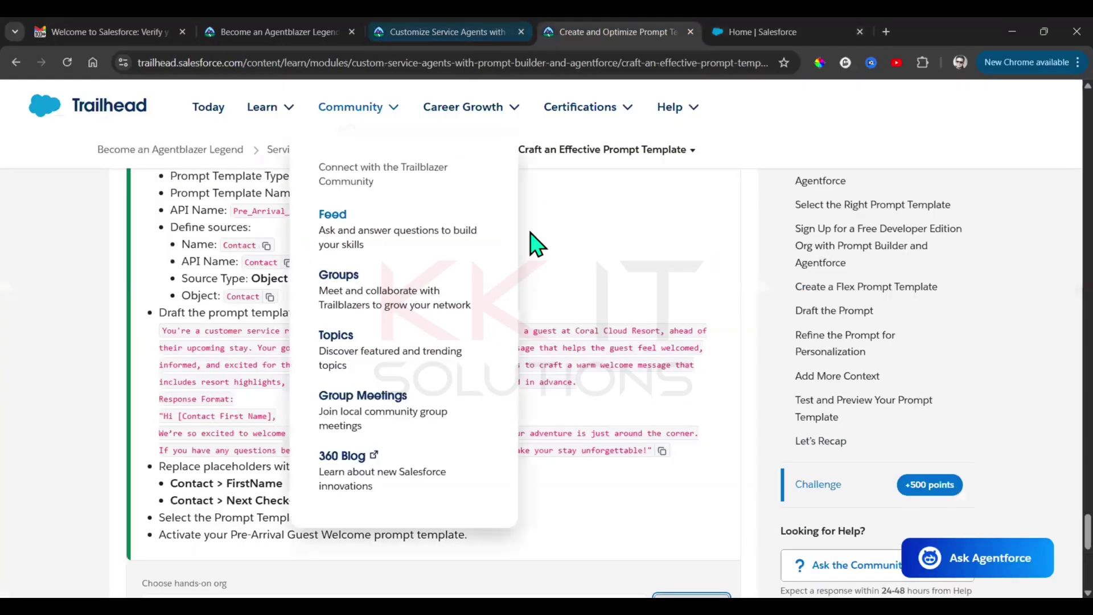
scroll(642, 239, up, 1)
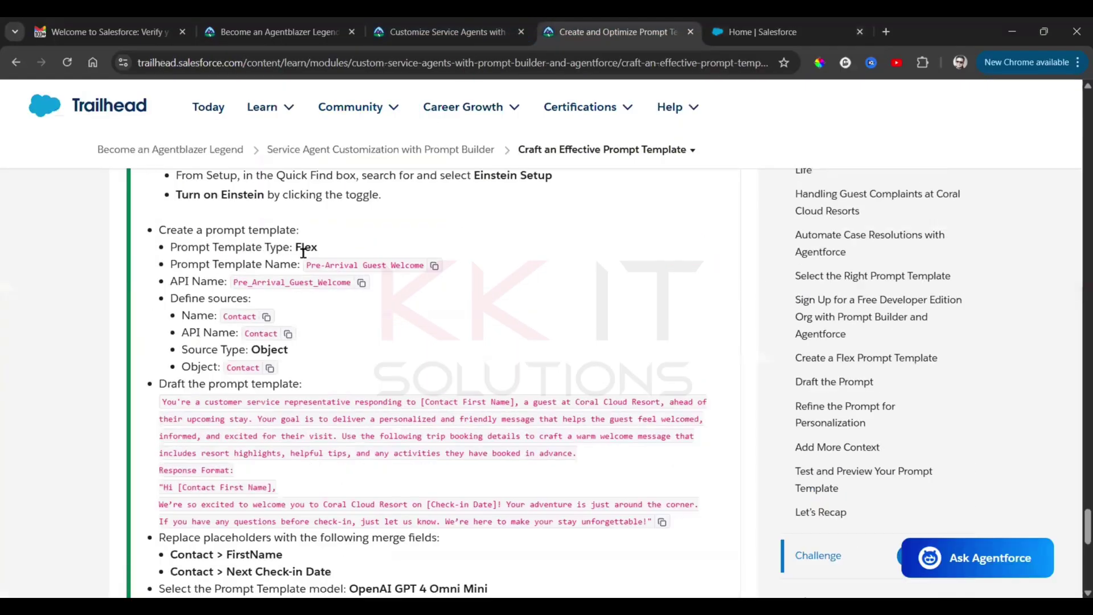
click(433, 266)
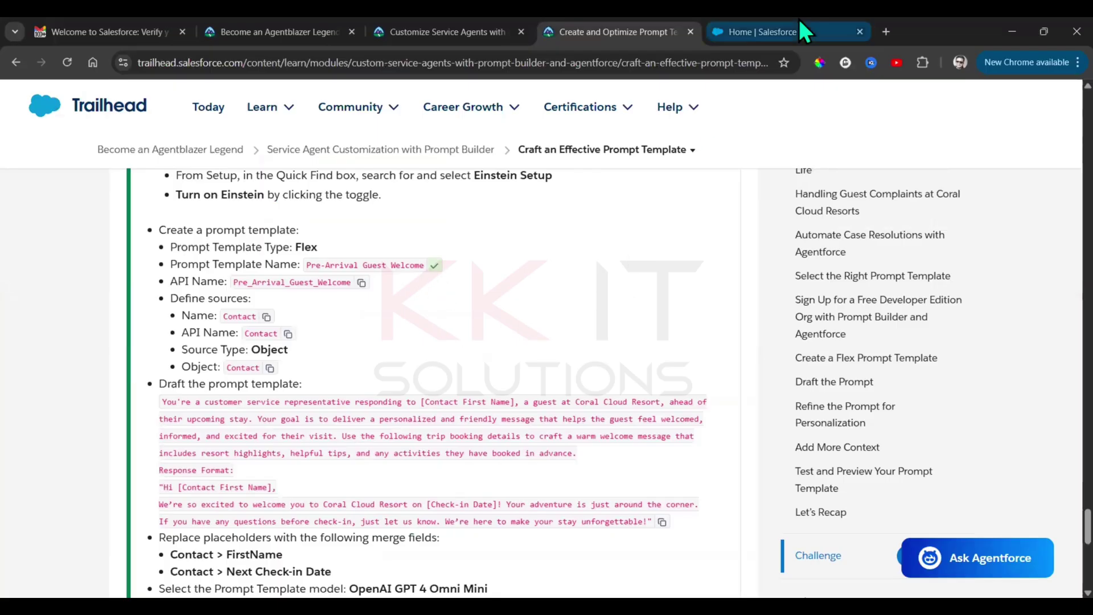
click(798, 32)
click(288, 318)
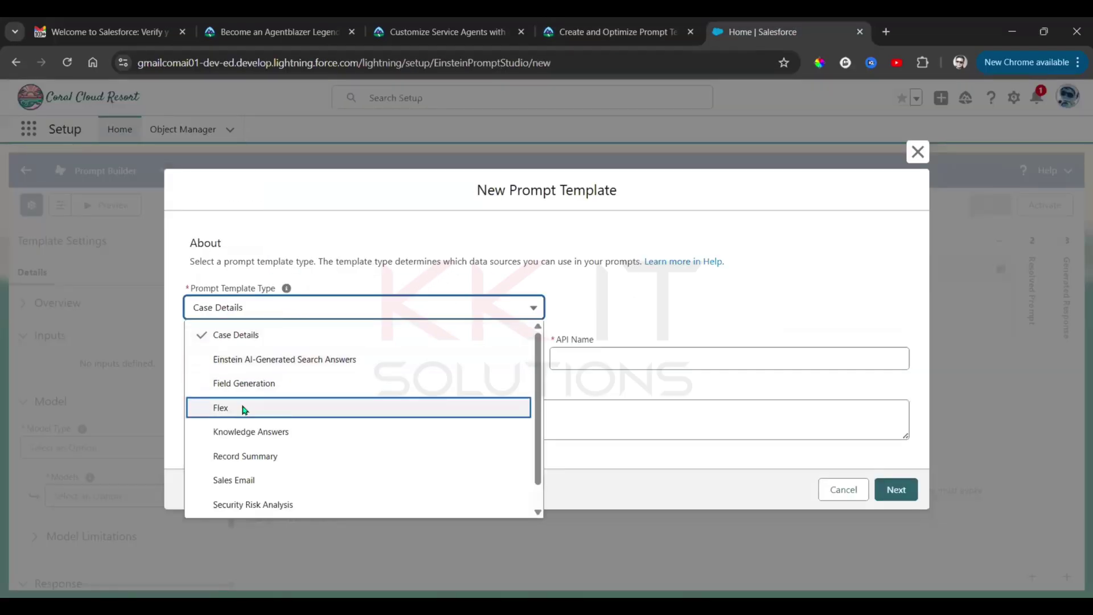
click(246, 408)
click(244, 312)
key(ctrl+v)
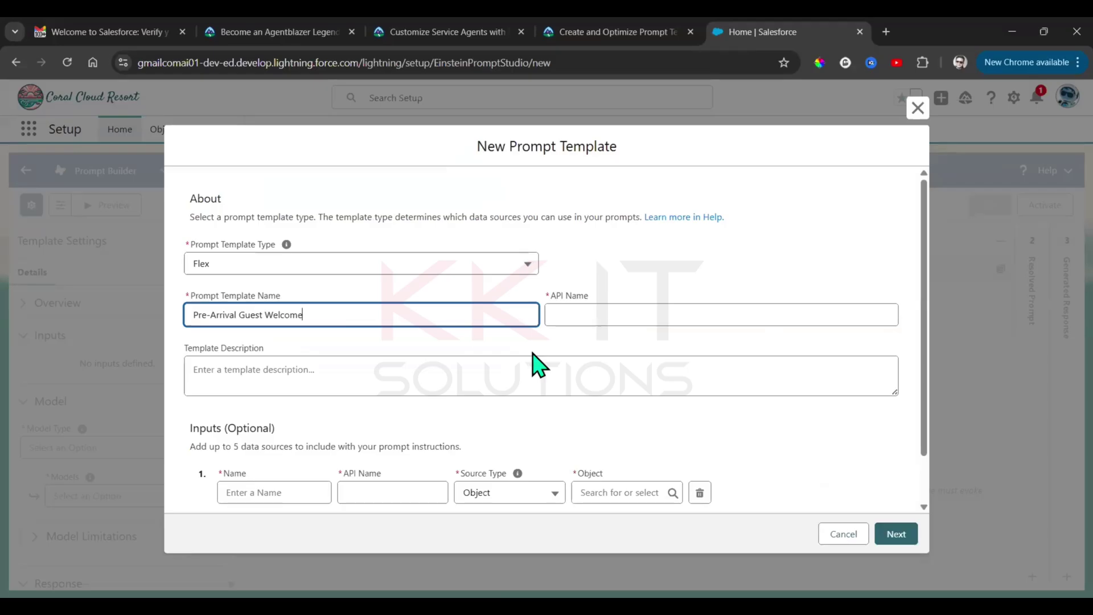
click(598, 420)
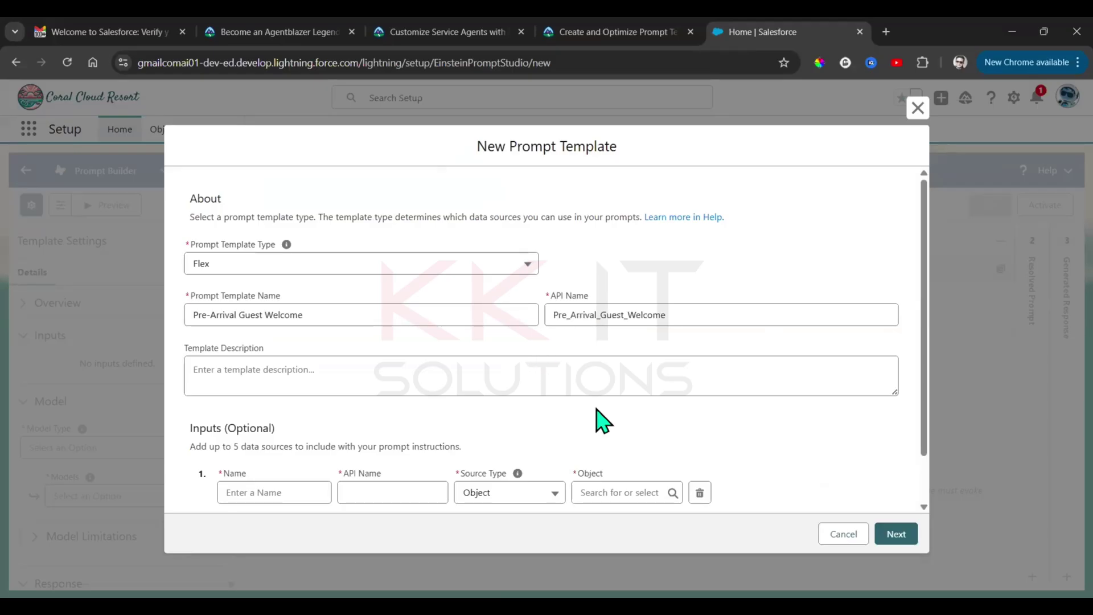
Step: Check the challenge steps and copy the source name 'Contact' from the lesson
click(470, 31)
click(606, 23)
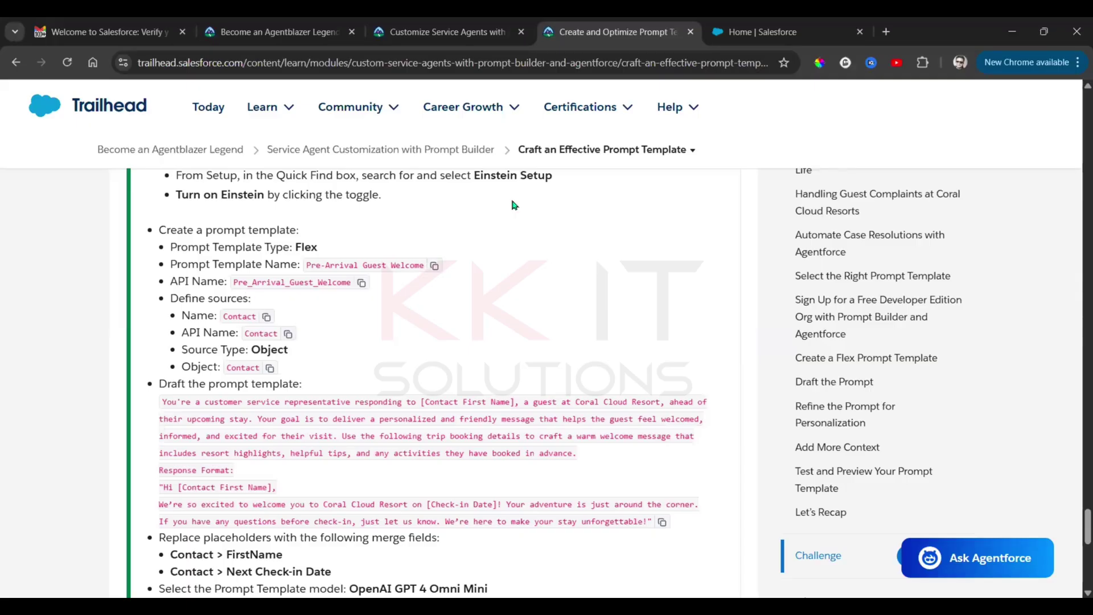
click(761, 22)
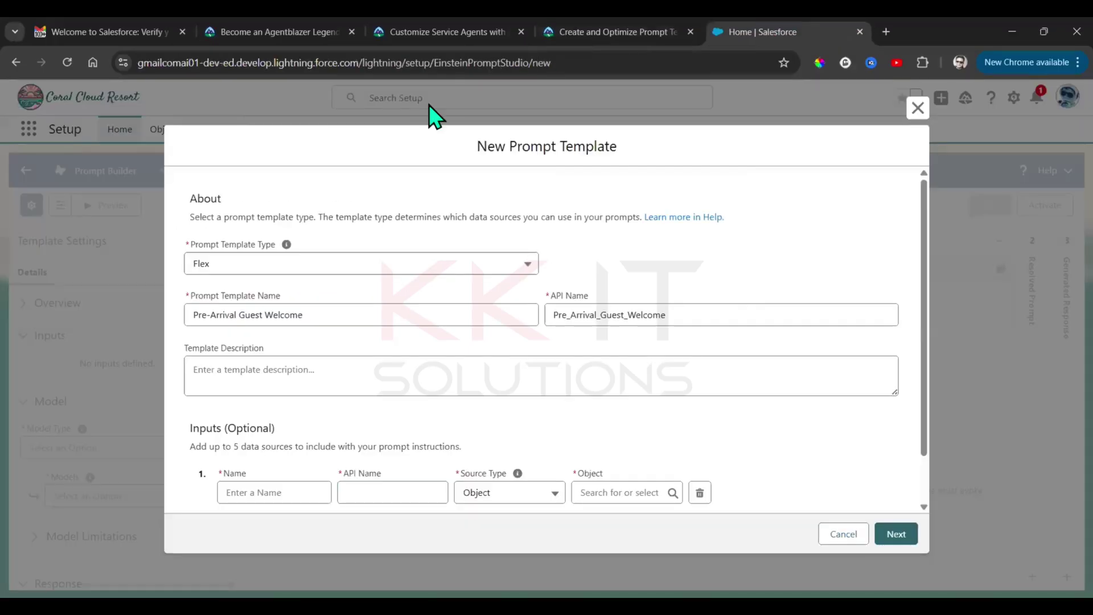
scroll(393, 389, down, 1)
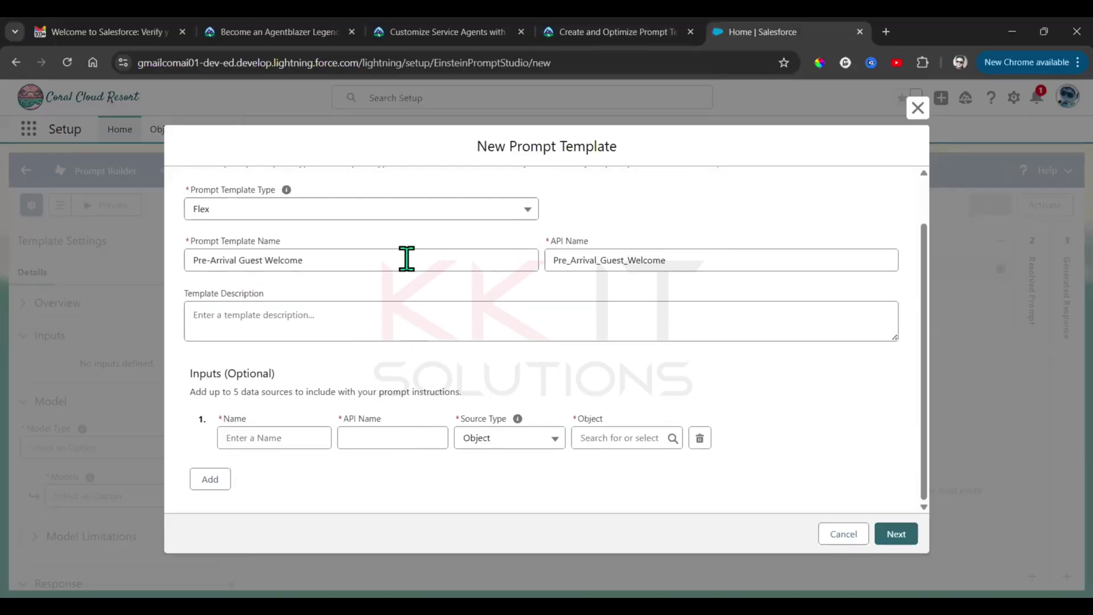
click(440, 32)
key(ctrl+Tab)
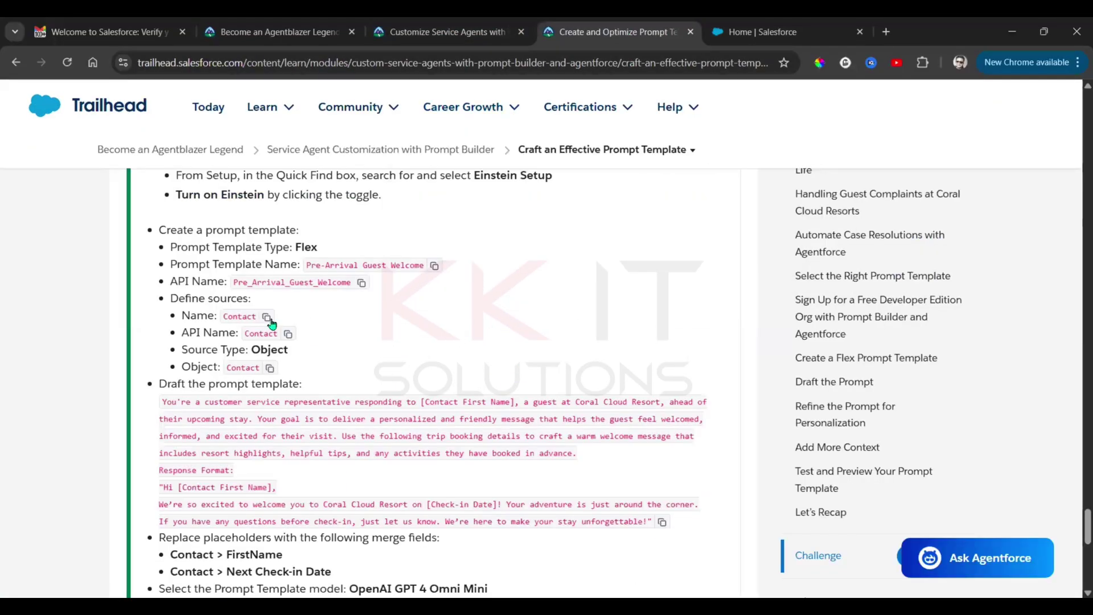
click(266, 317)
click(749, 22)
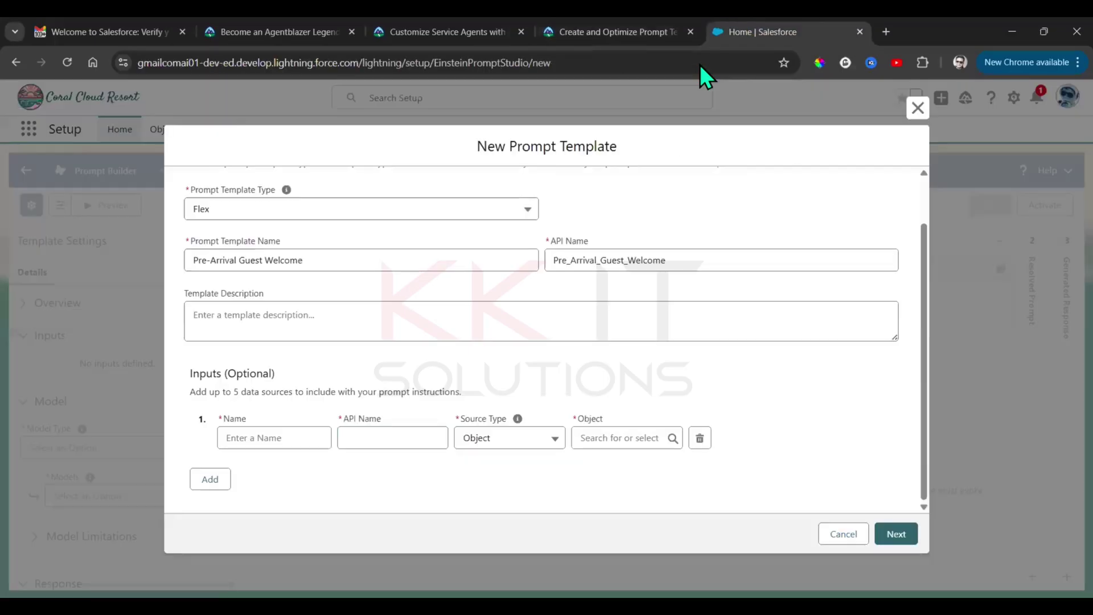
Step: Add an input named Contact using the Contact object and create the template
click(254, 434)
key(ctrl+v)
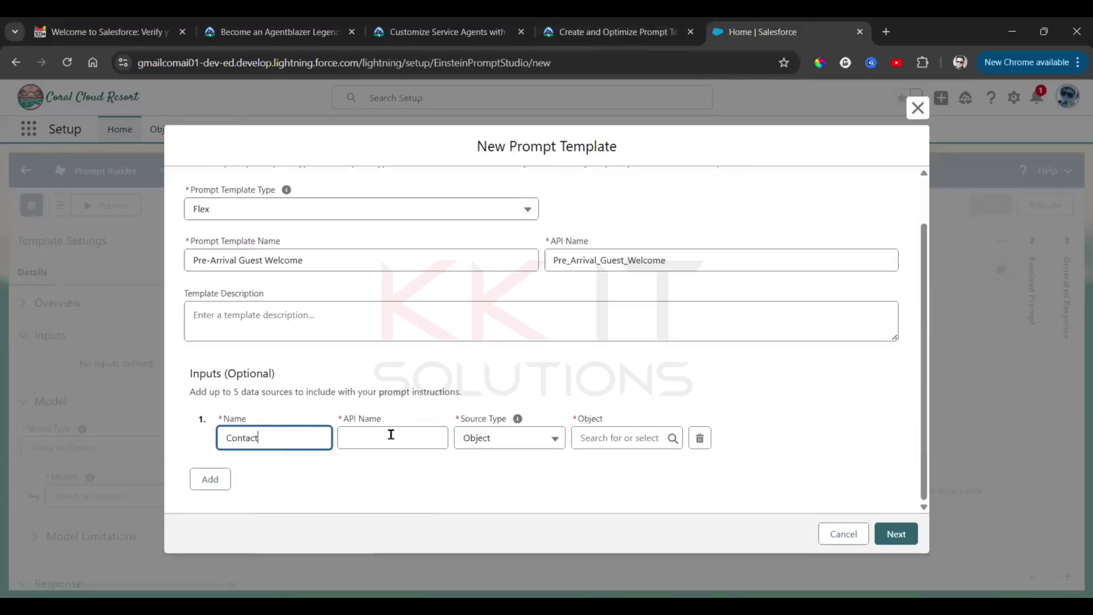
click(386, 434)
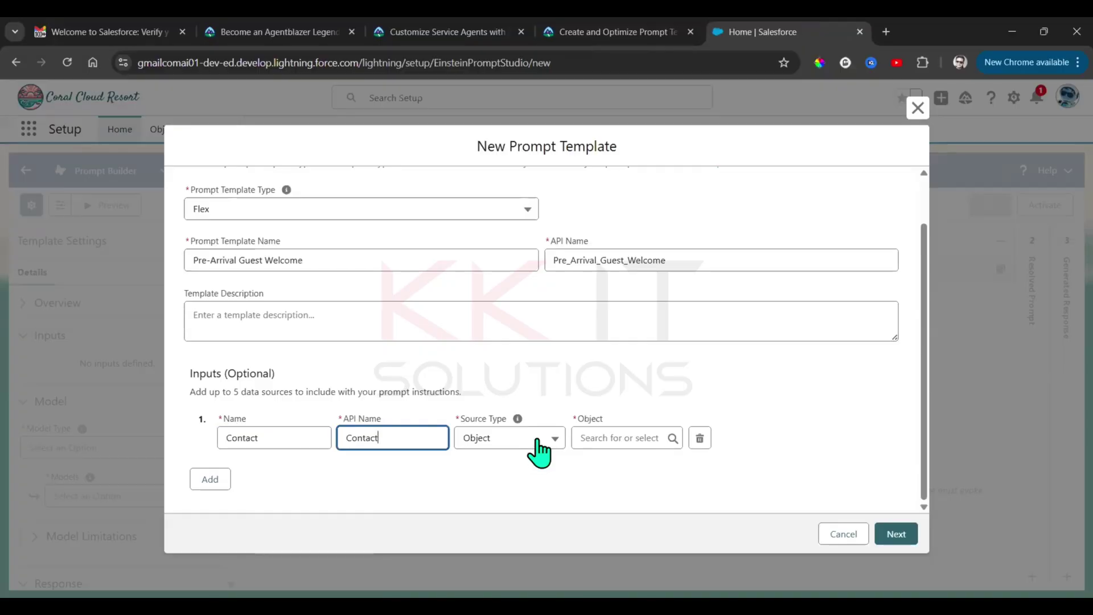
click(667, 439)
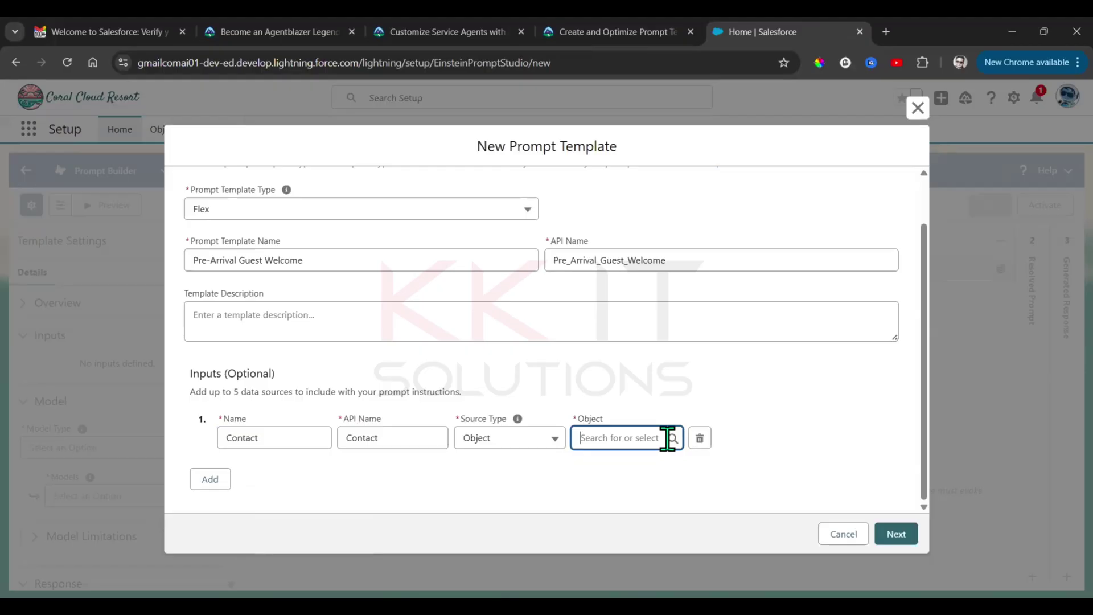
text(contact)
click(654, 251)
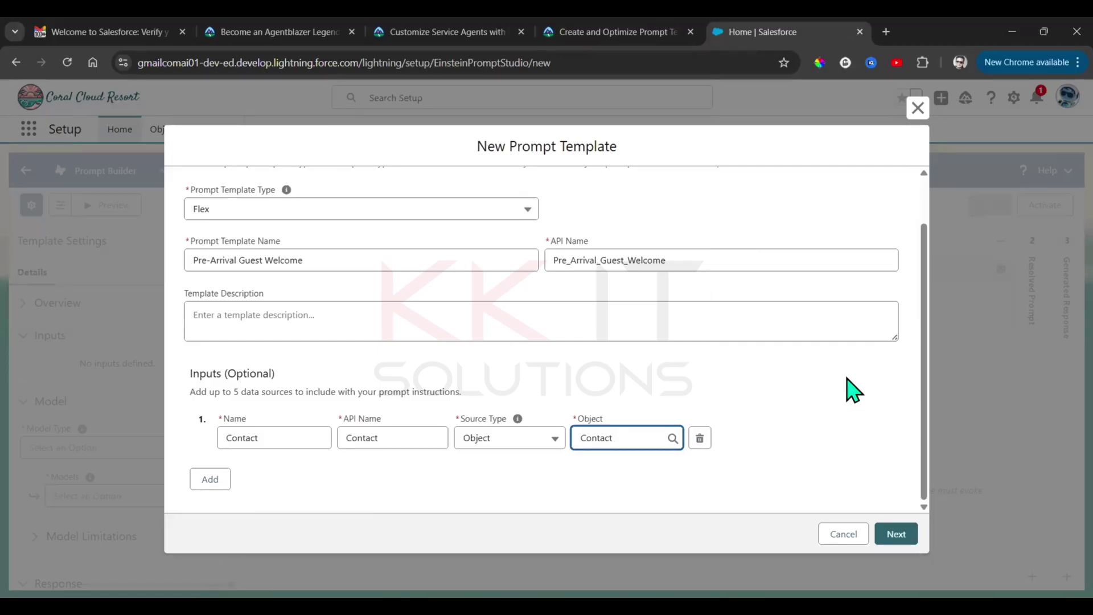
click(896, 534)
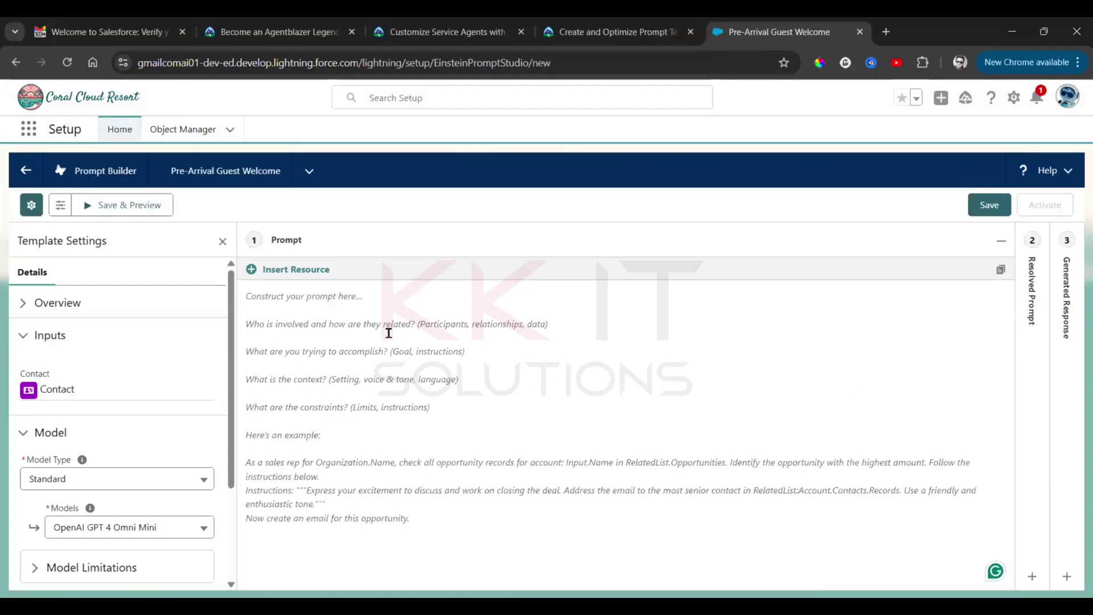
Step: Paste the lesson's welcome prompt into the editor and delete the opening [Contact First Name] placeholder
click(441, 30)
click(597, 21)
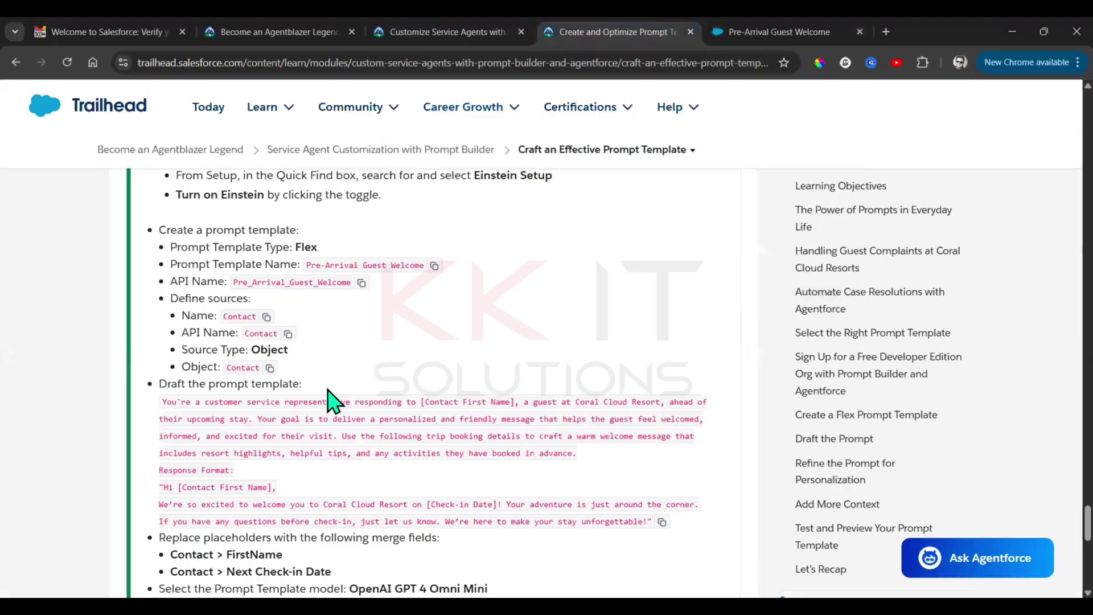
scroll(654, 480, down, 1)
click(661, 450)
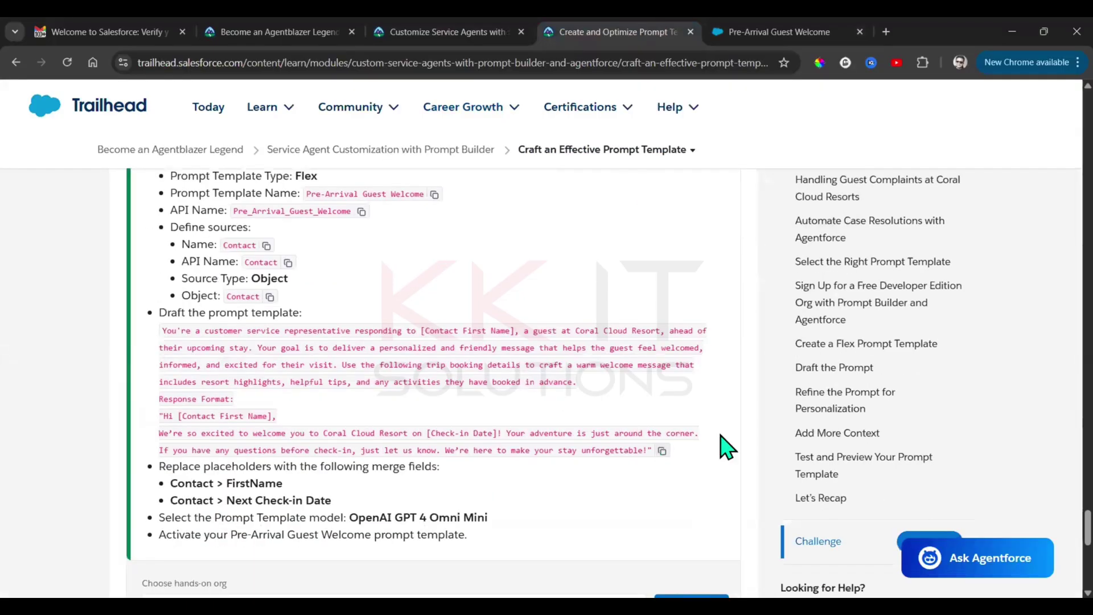
click(755, 25)
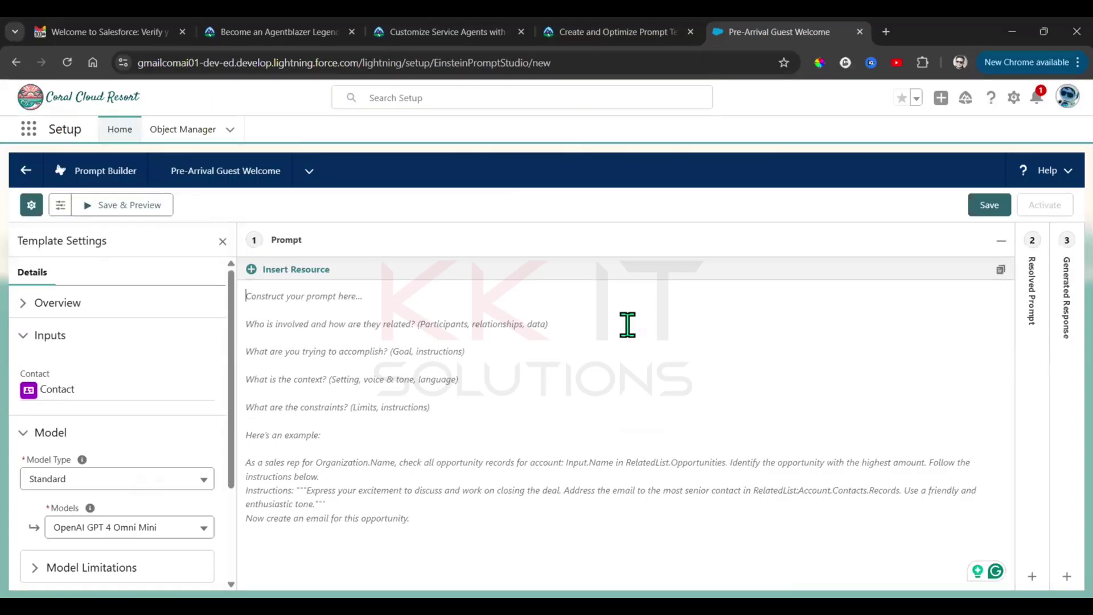
key(ctrl+v)
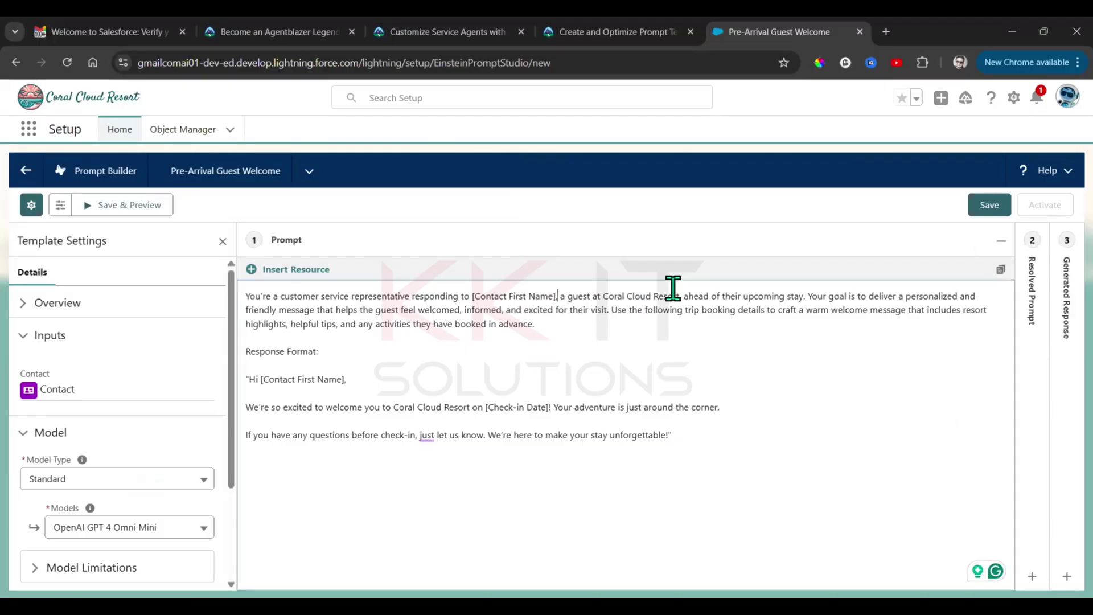
key(BackSpace)
key(BackSpace)
key(BackSpace)
key(BackSpace)
key(BackSpace)
key(BackSpace)
key(BackSpace)
key(BackSpace)
key(BackSpace)
key(BackSpace)
key(BackSpace)
key(BackSpace)
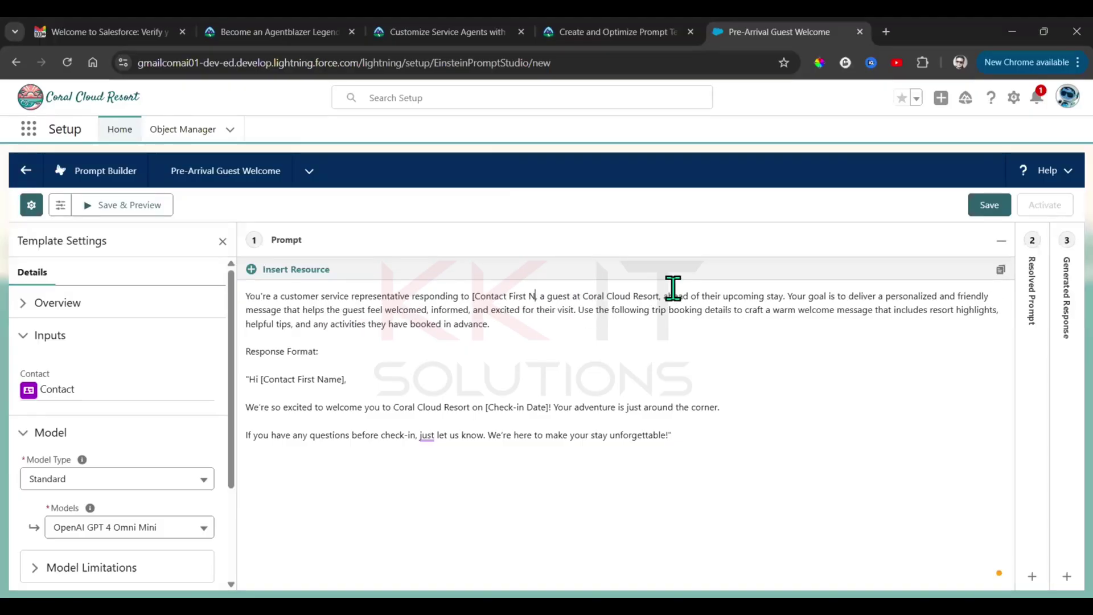
key(BackSpace)
key(BackSpace)
key(BackSpace)
key(BackSpace)
key(BackSpace)
key(BackSpace)
key(BackSpace)
key(BackSpace)
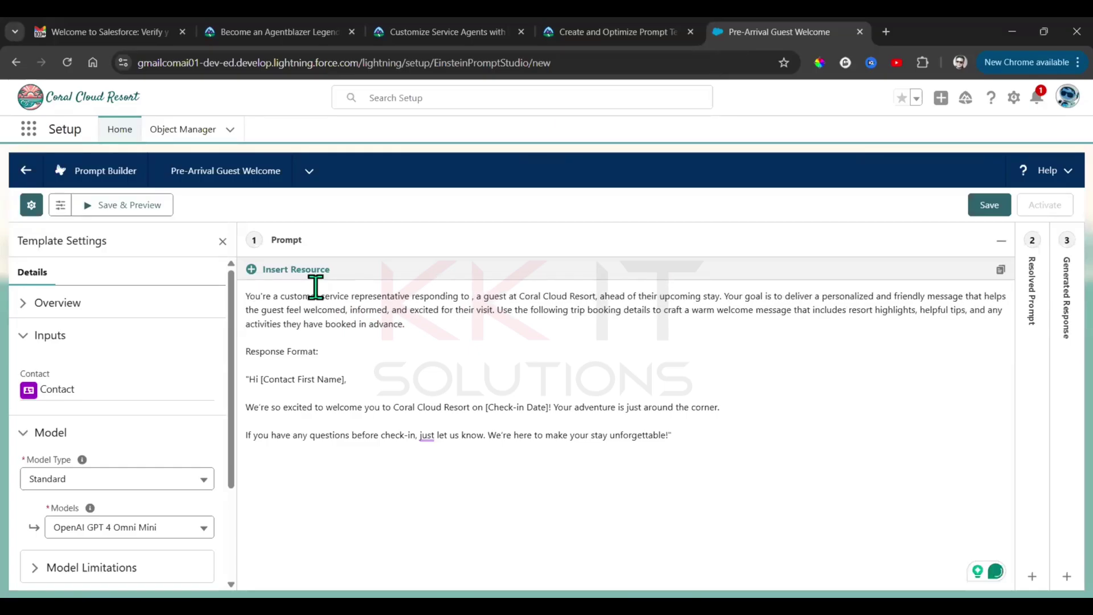
Step: Insert the Input:Contact.FirstName merge field in the opening sentence
click(265, 272)
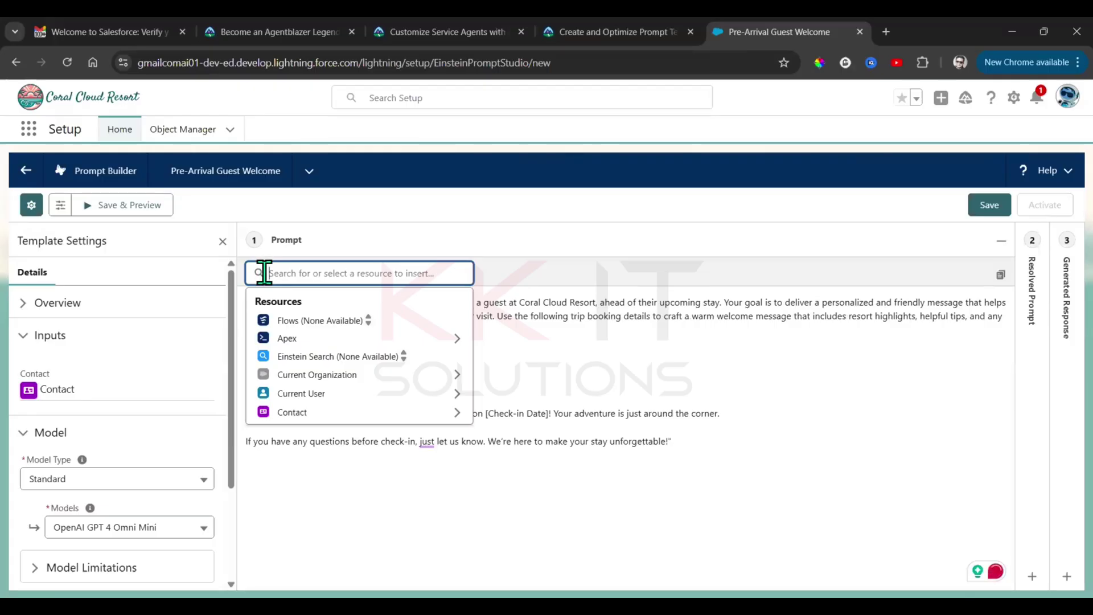
click(303, 418)
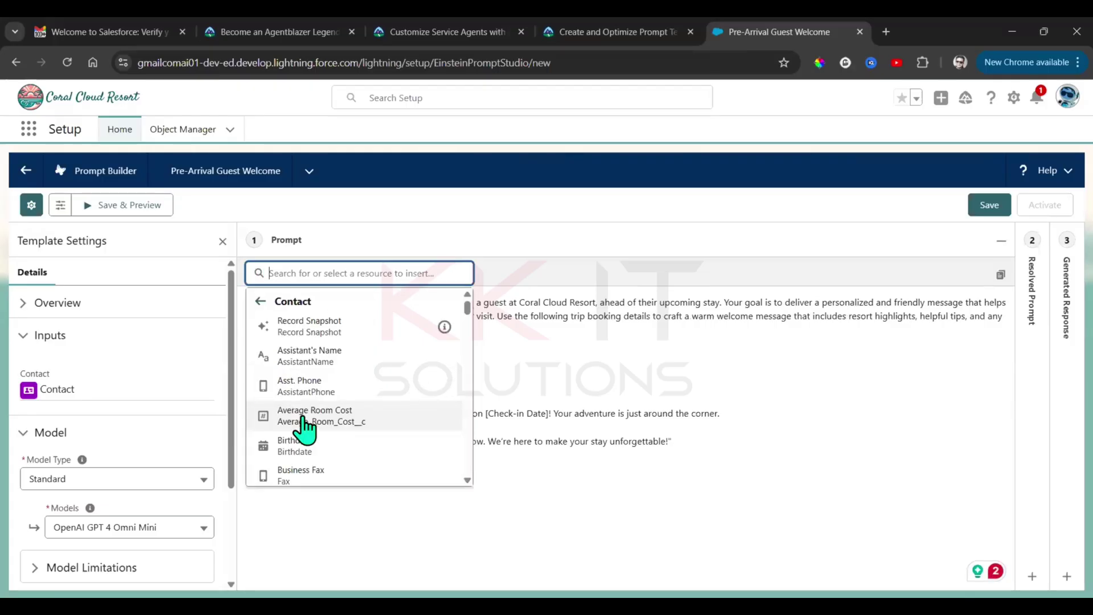
text(firs)
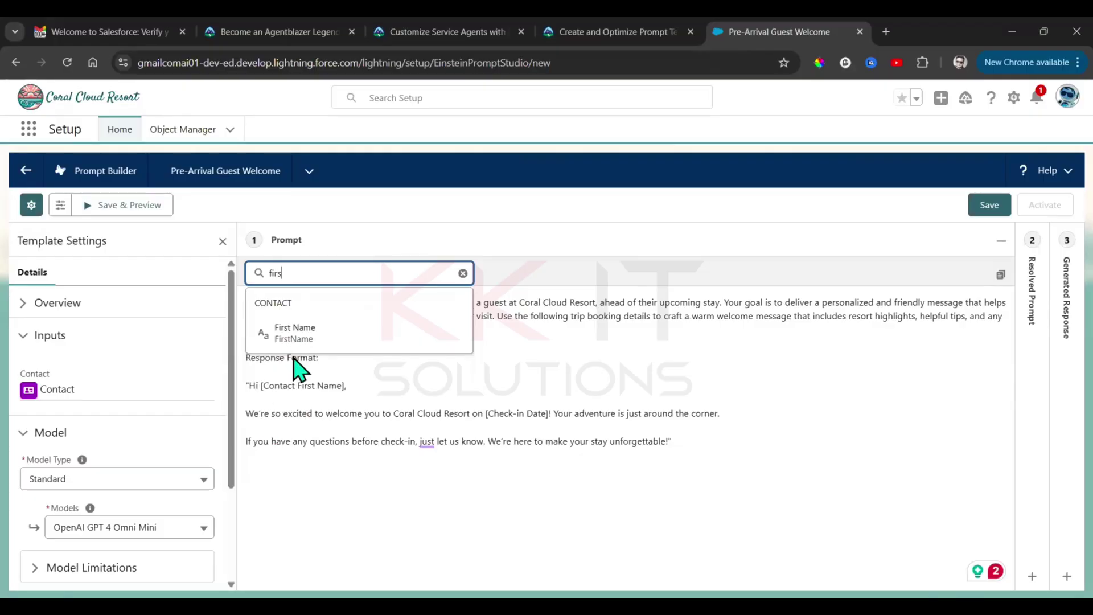
click(301, 341)
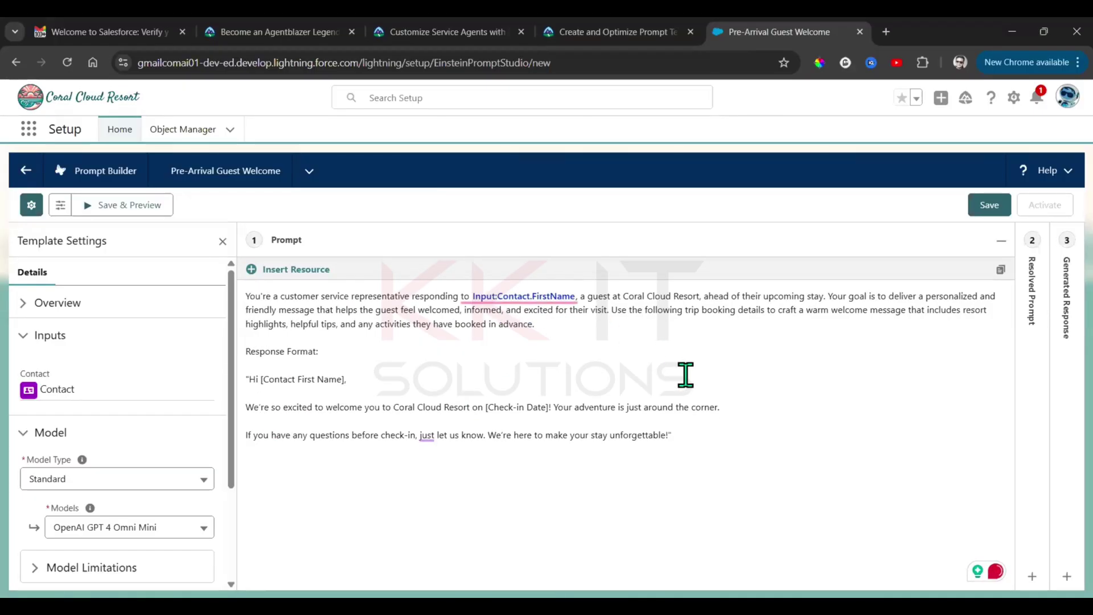
Step: Replace the greeting's [Contact First Name] placeholder with the Contact First Name merge field
click(349, 378)
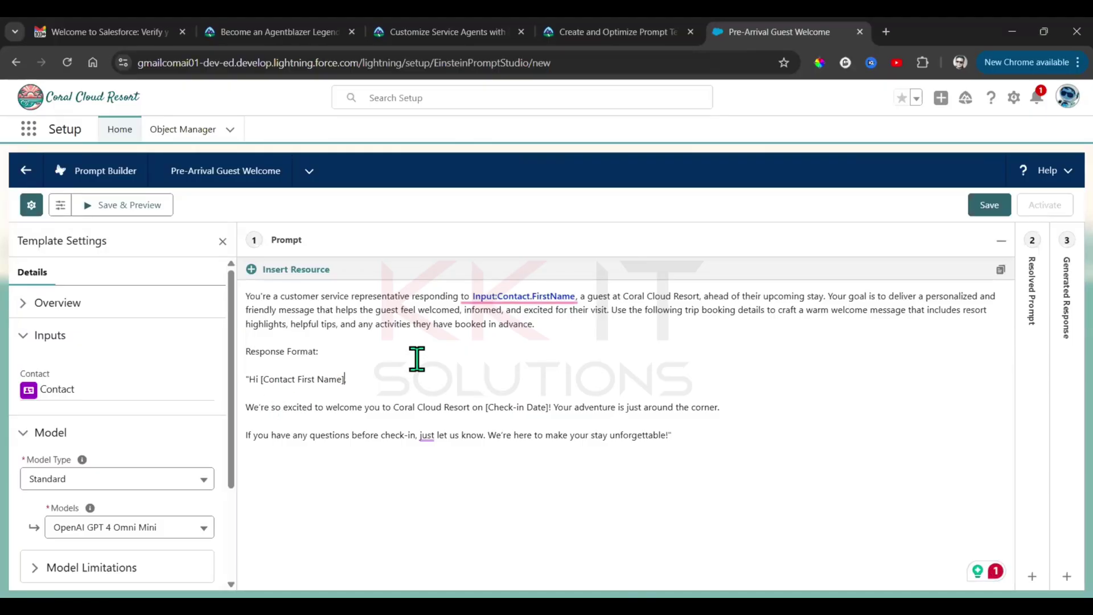
key(BackSpace)
key(BackSpace)
key(BackSpace)
key(BackSpace)
key(BackSpace)
key(BackSpace)
key(BackSpace)
key(BackSpace)
key(BackSpace)
key(BackSpace)
key(BackSpace)
key(BackSpace)
key(BackSpace)
key(BackSpace)
key(BackSpace)
key(BackSpace)
key(BackSpace)
key(BackSpace)
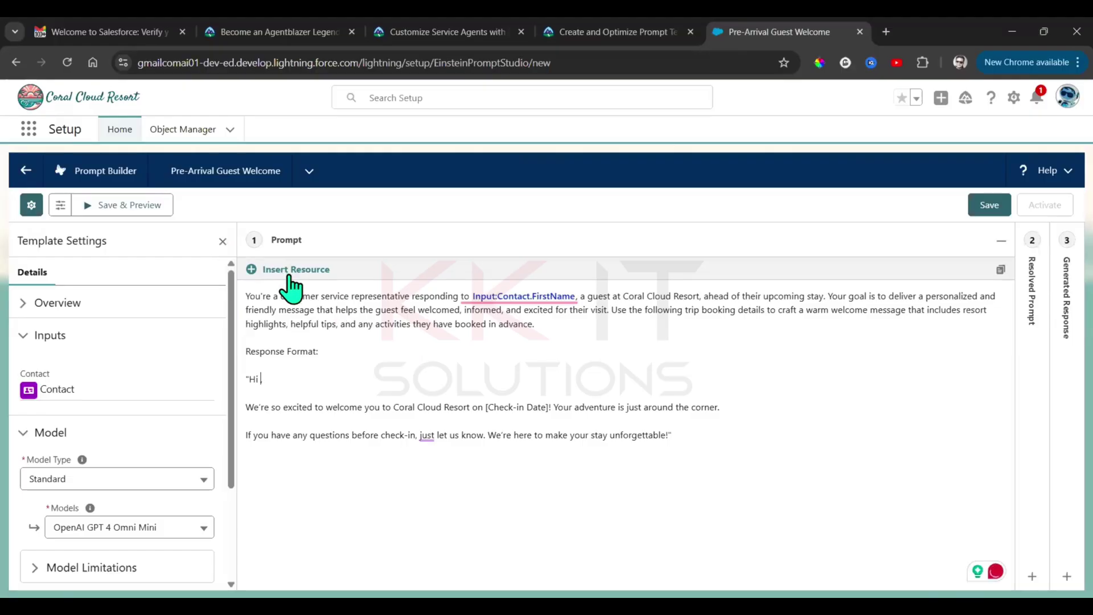
click(317, 269)
click(328, 413)
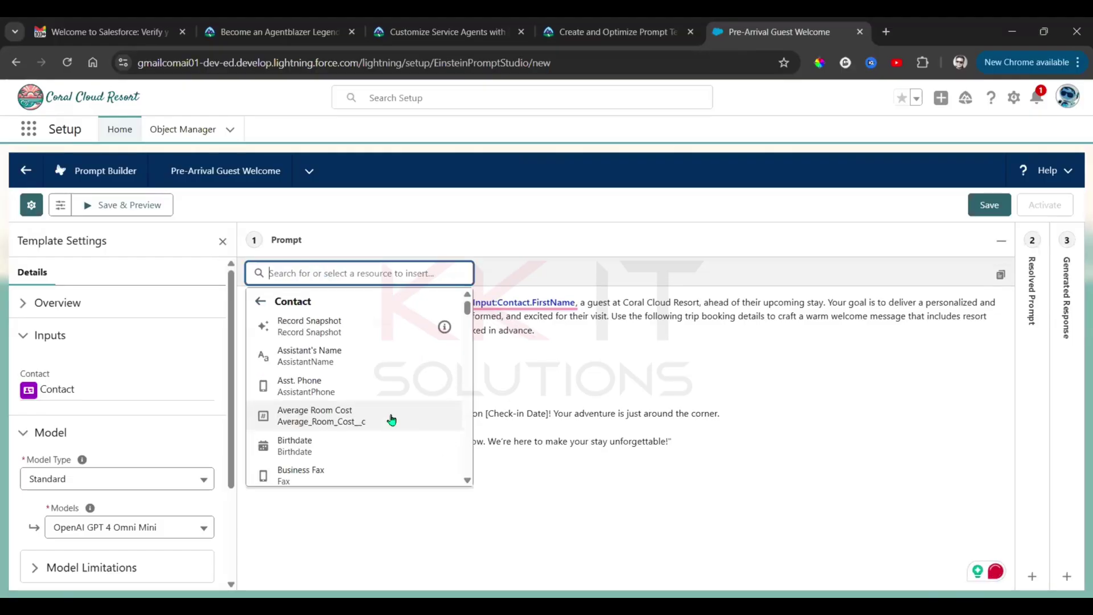
text(firs)
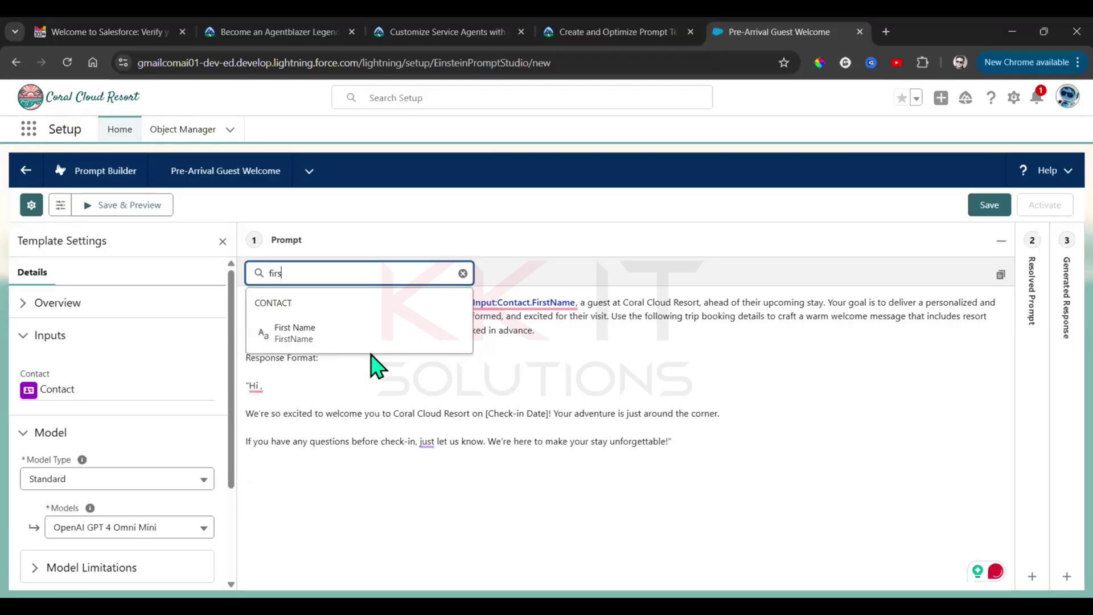
click(333, 340)
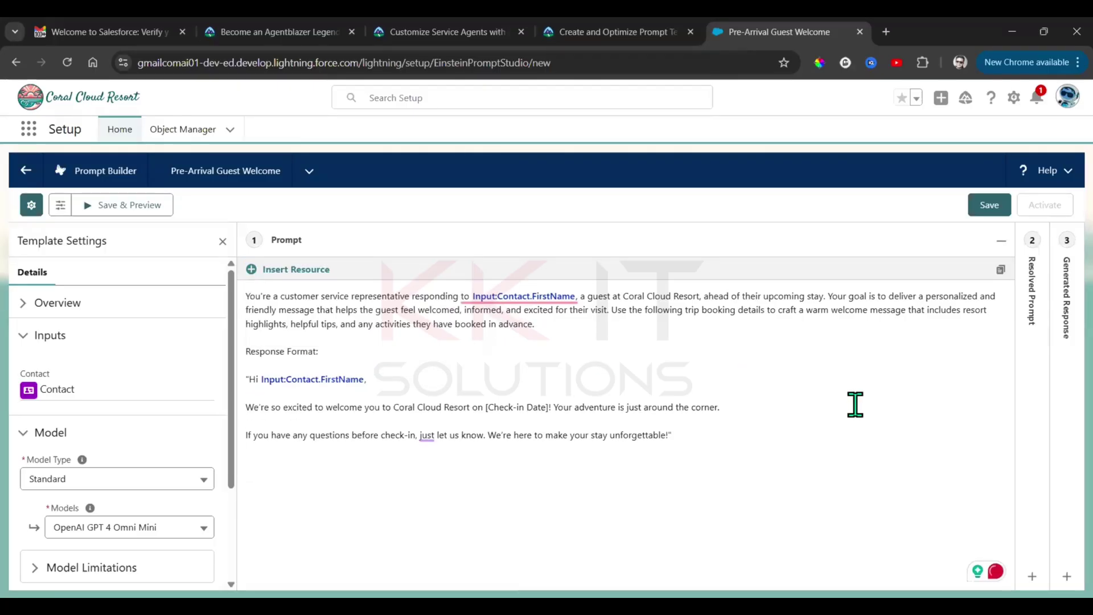
click(498, 425)
Step: Replace [Check-in Date] with Input:Contact.Next_Check_in_Date__c and save the template as Version 1
click(553, 406)
key(BackSpace)
key(BackSpace)
key(BackSpace)
key(BackSpace)
key(BackSpace)
key(BackSpace)
key(BackSpace)
key(BackSpace)
key(BackSpace)
key(BackSpace)
key(BackSpace)
key(BackSpace)
key(BackSpace)
key(BackSpace)
key(BackSpace)
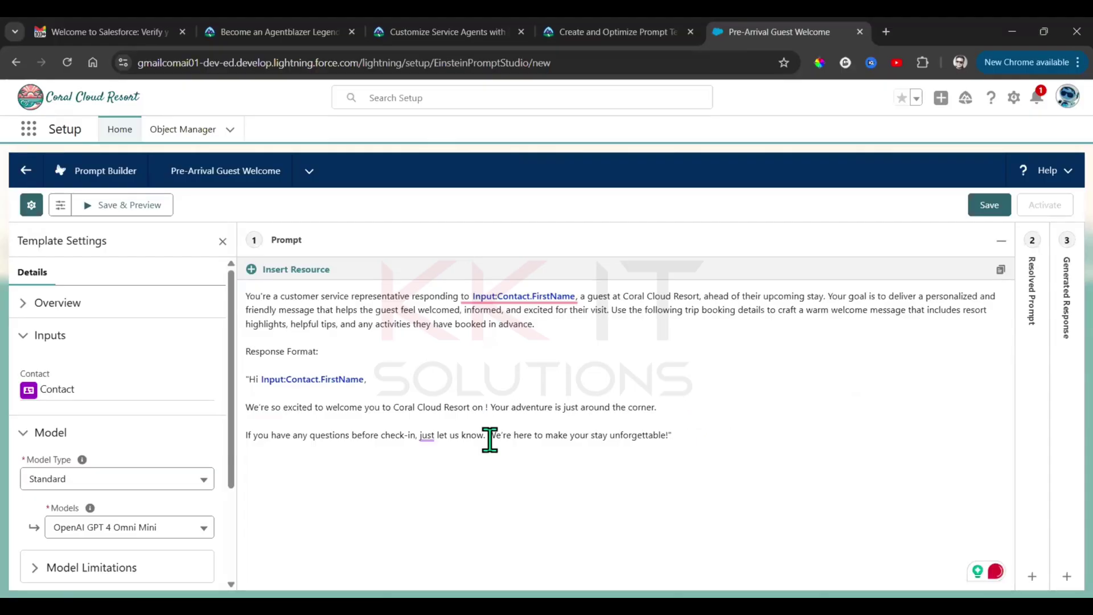
click(286, 272)
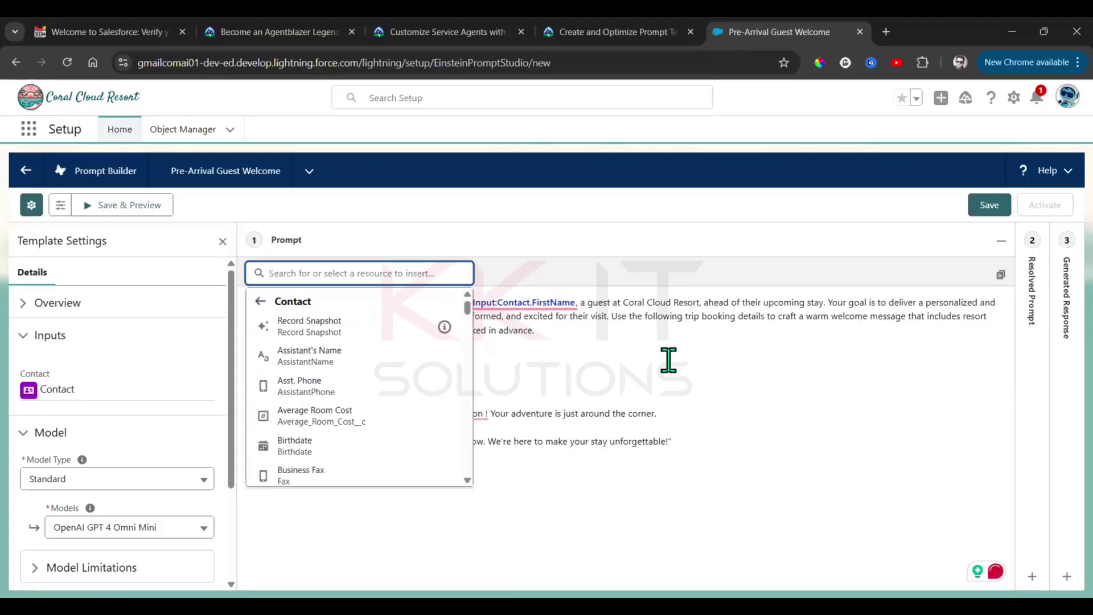
text(ch)
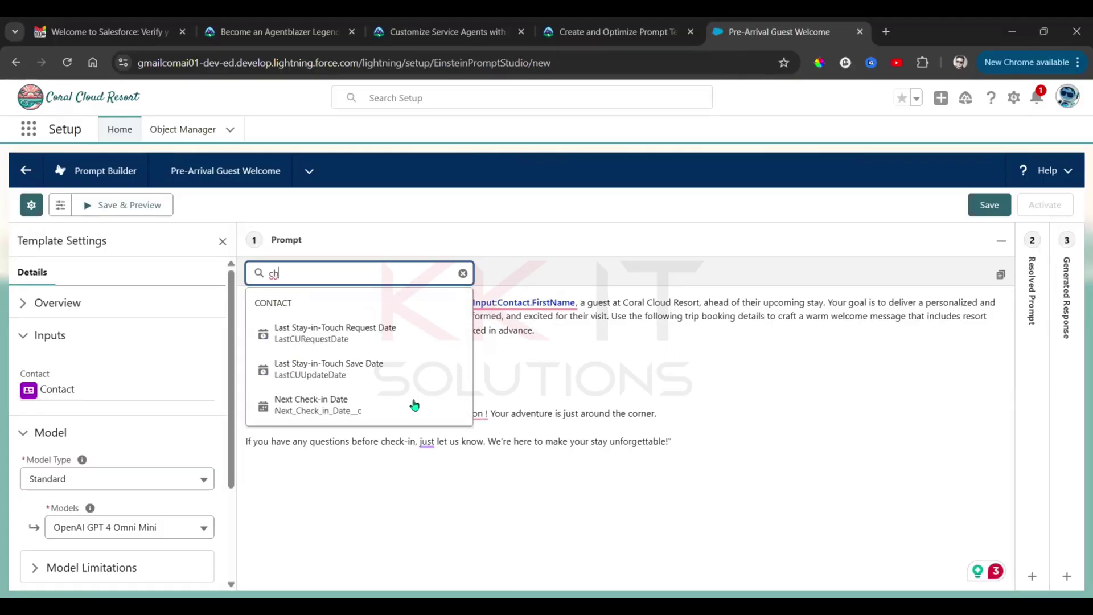
click(317, 408)
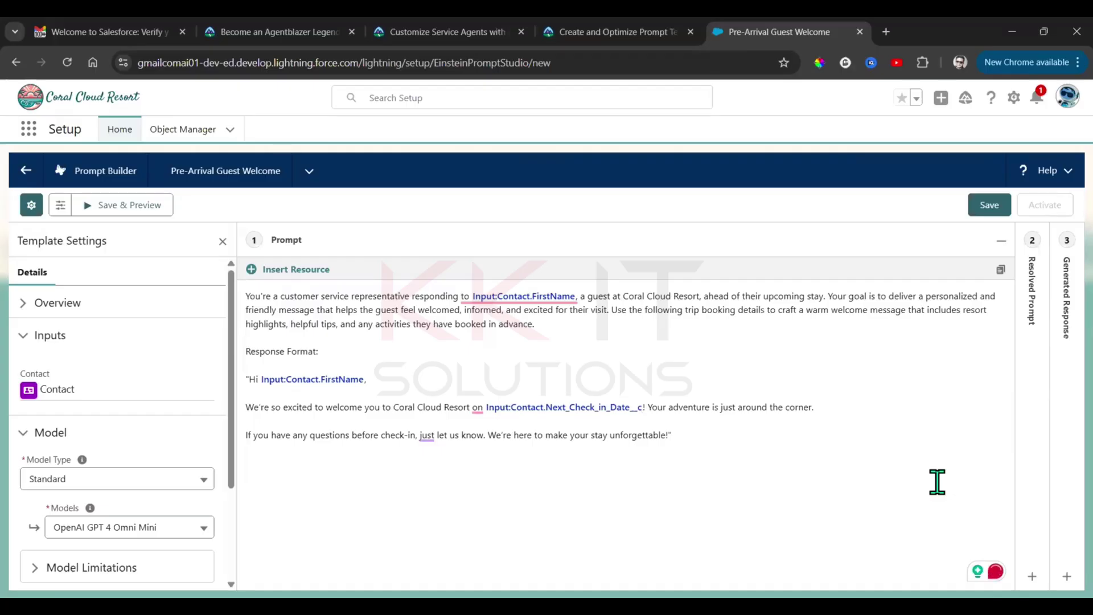
click(990, 206)
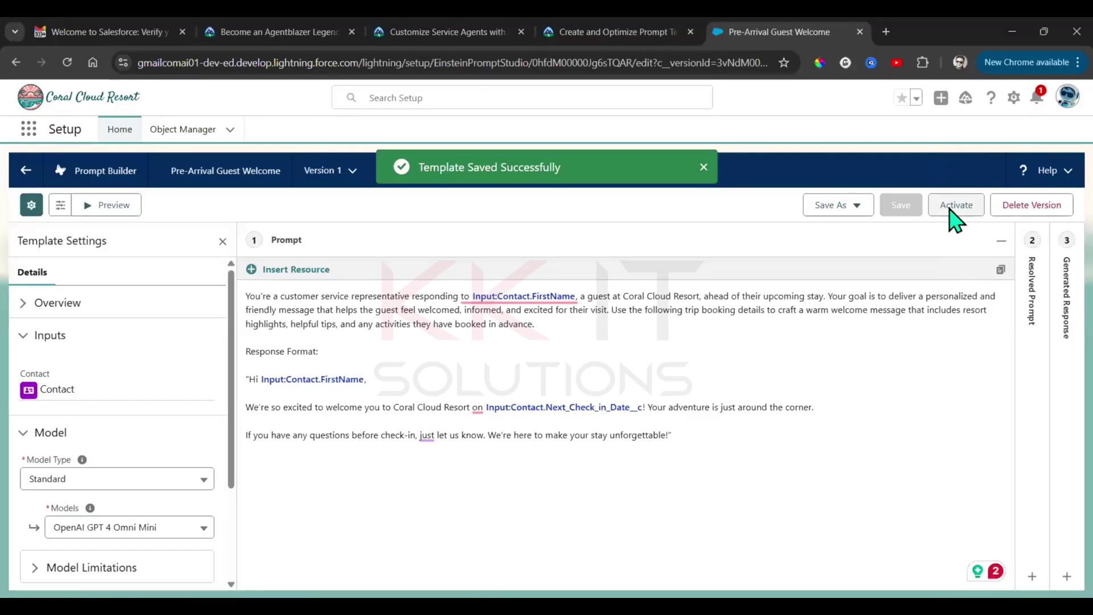
Step: Activate Version 1 of the Pre-Arrival Guest Welcome template and return to the Trailhead challenge
click(952, 216)
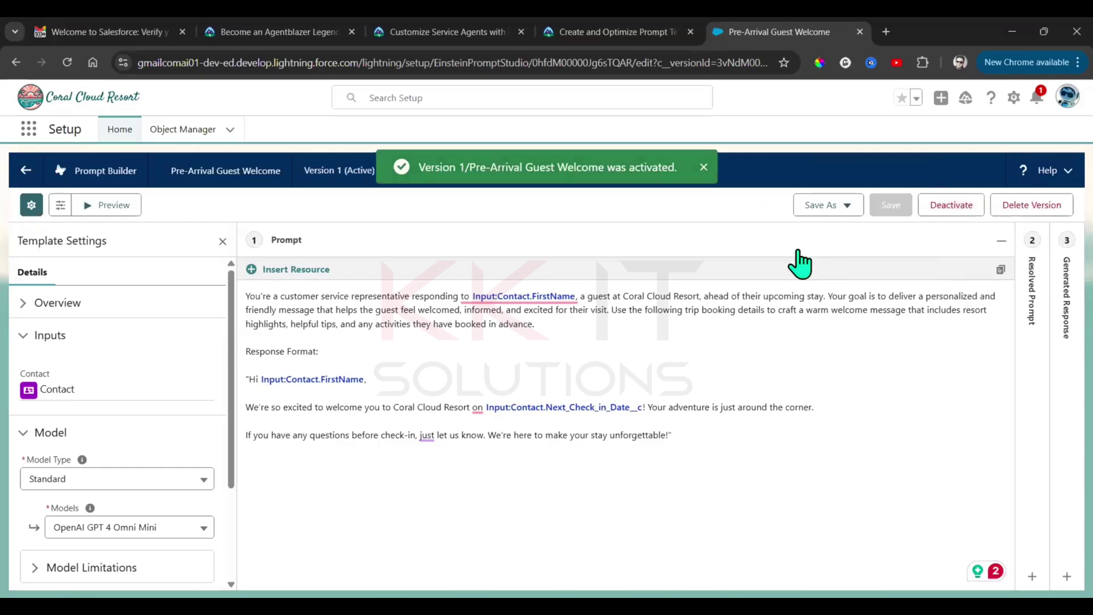
click(597, 32)
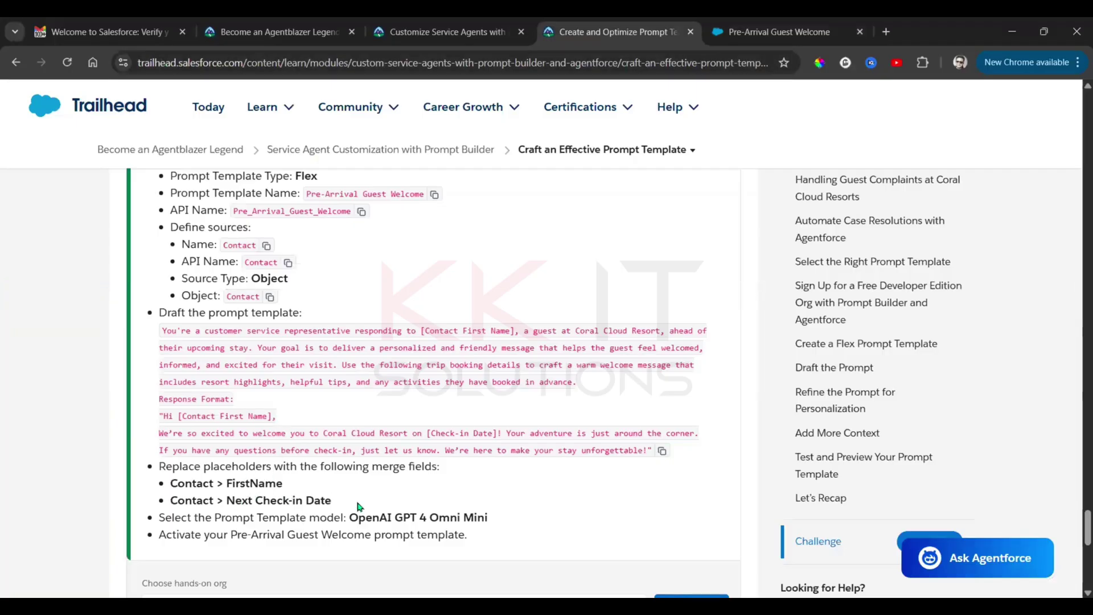
Step: Review the model and activation requirements, then verify the template's model in Prompt Builder
drag(359, 519, 294, 531)
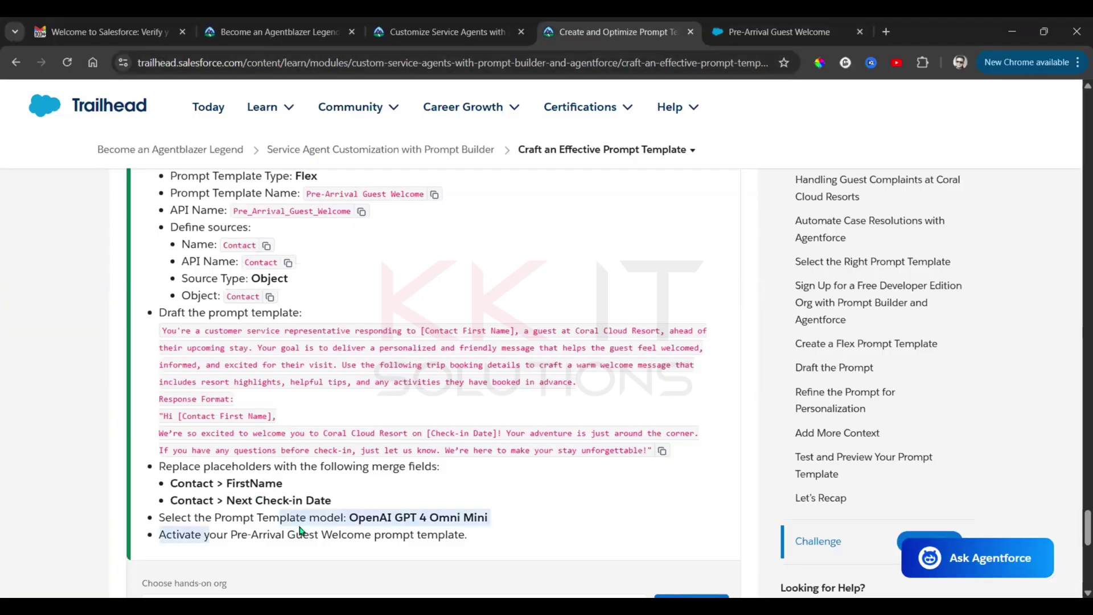
click(557, 524)
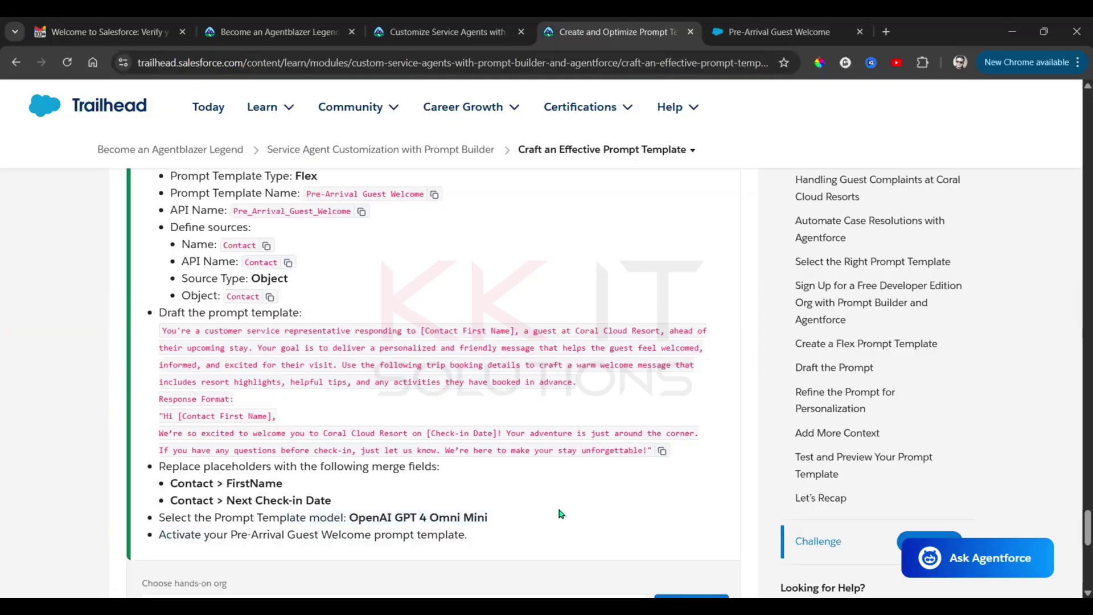
click(766, 25)
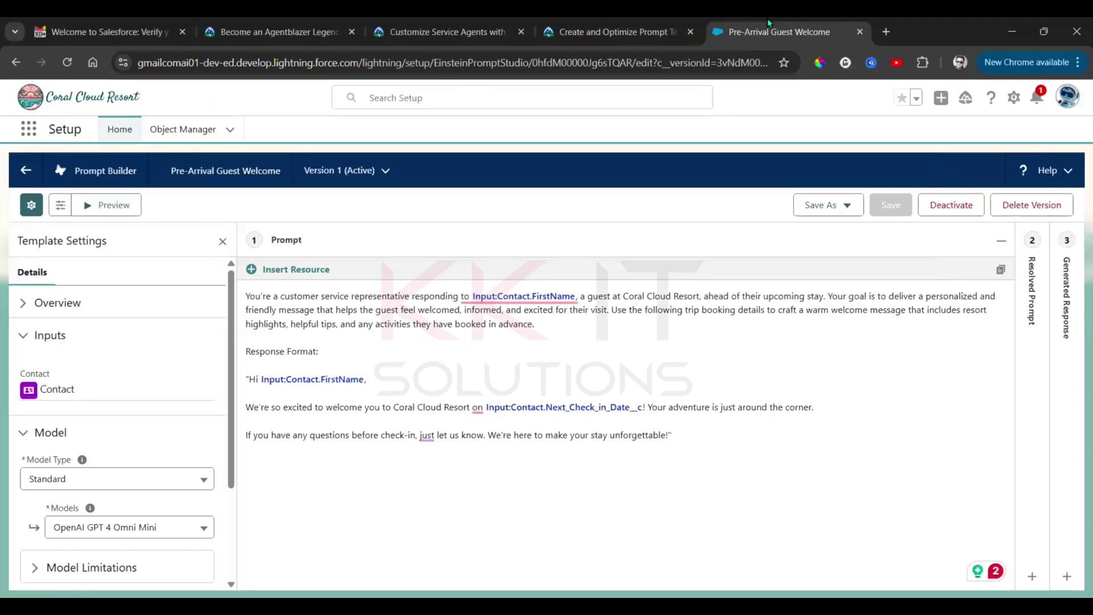
click(98, 540)
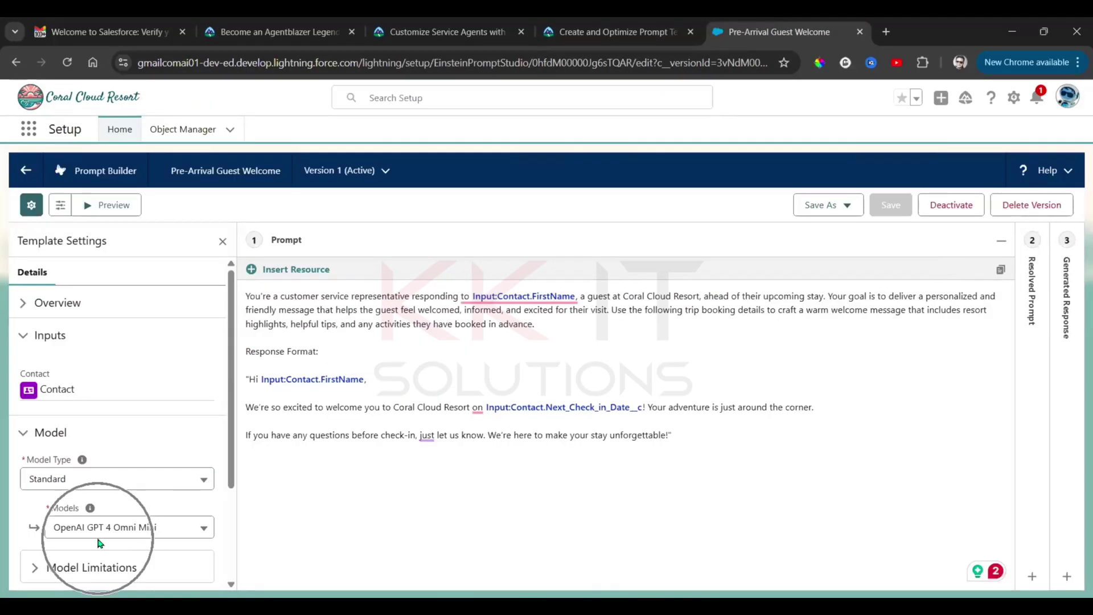
click(615, 32)
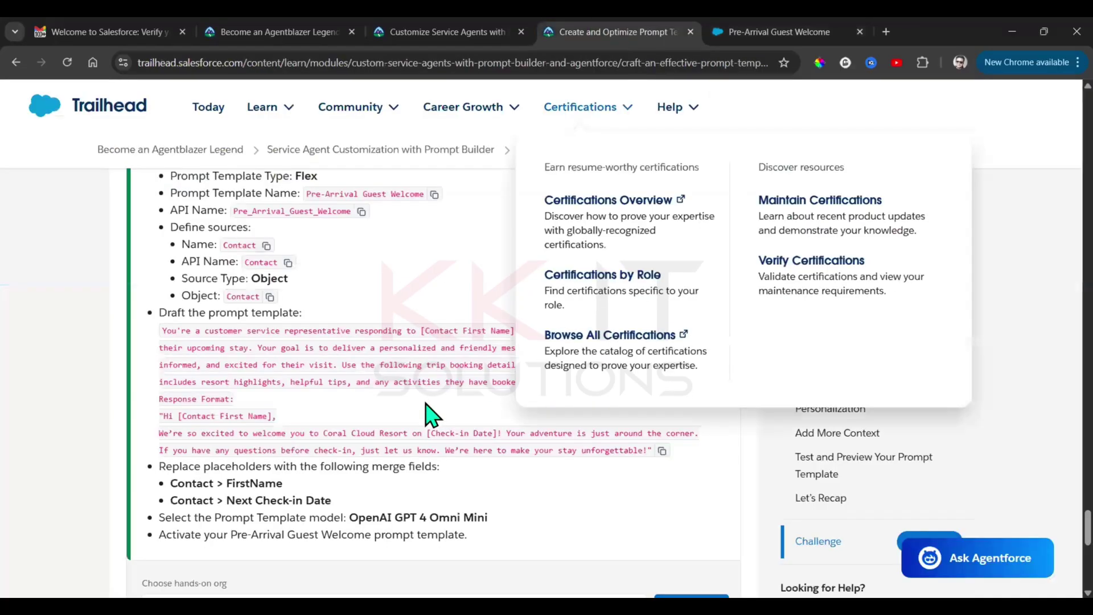
Step: Run Check Challenge to Earn 500 Points for the Pre-Arrival Guest Welcome challenge
scroll(610, 428, down, 3)
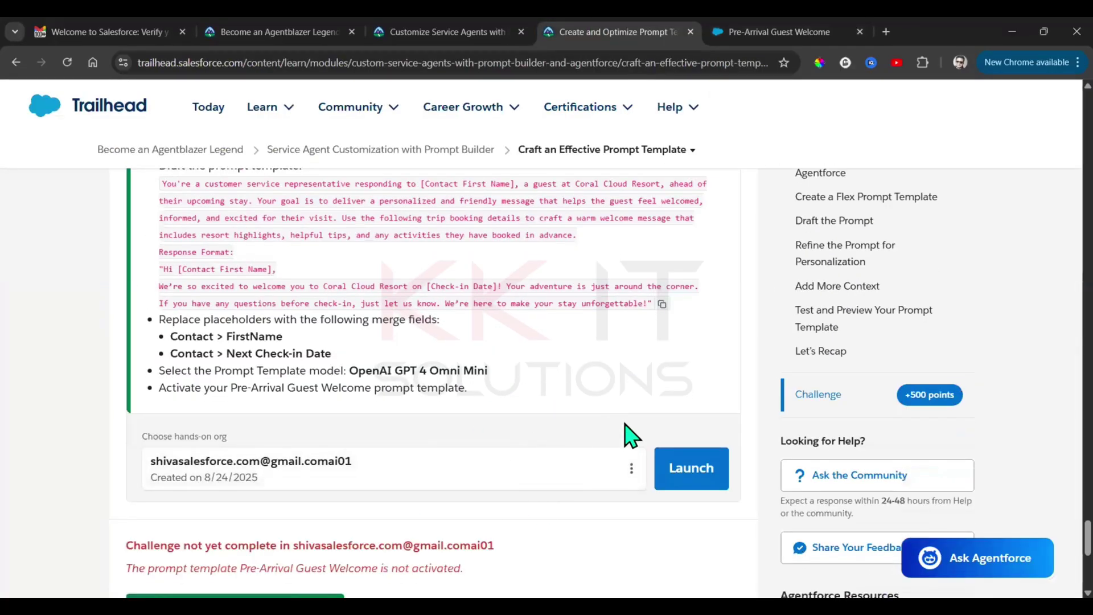
scroll(623, 431, down, 1)
click(239, 555)
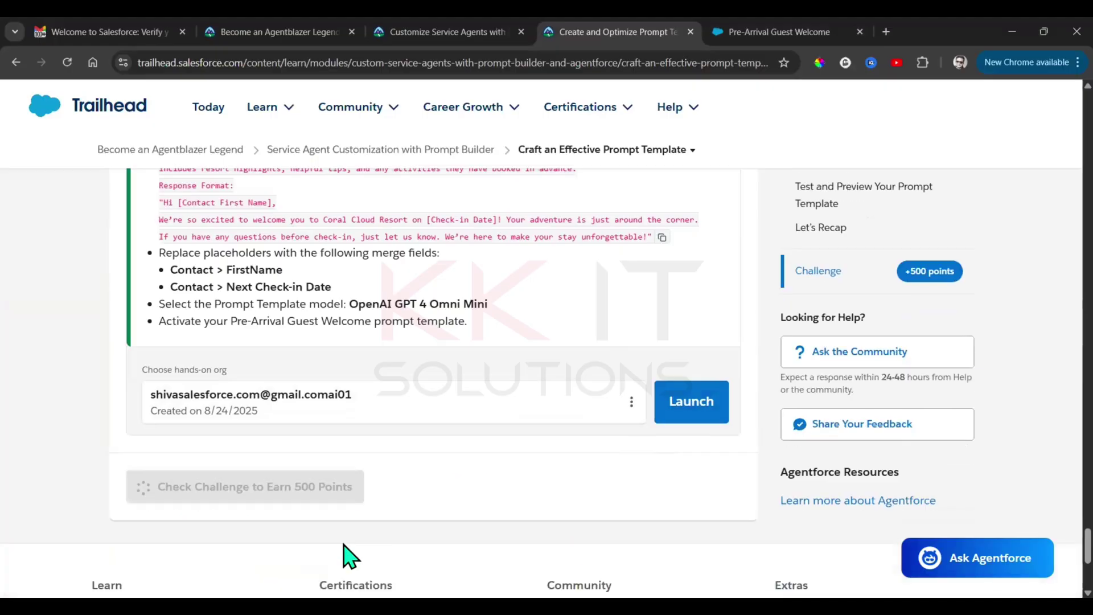